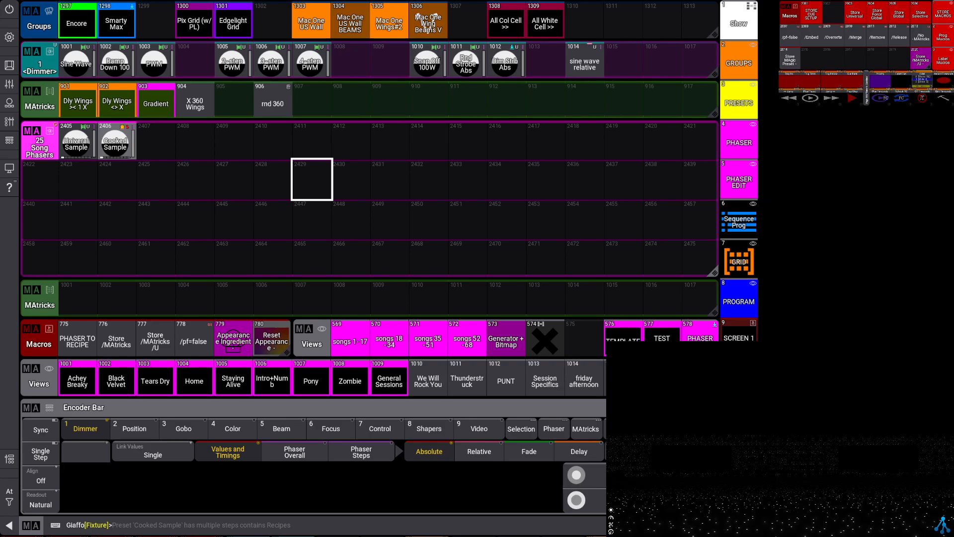
Open the Cooked Sample preset's recipes and duplicate Recipe 1 into the new recipe line.
left_click(119, 144)
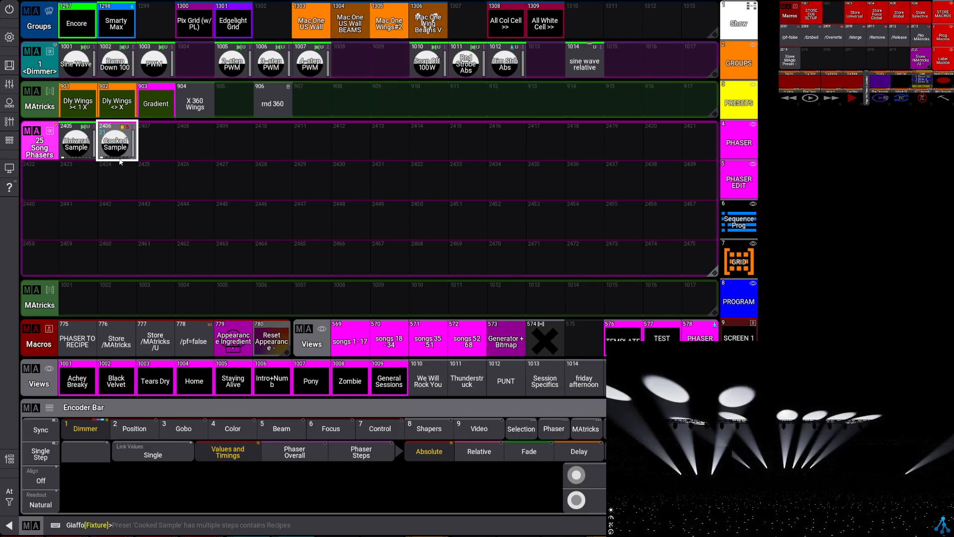
left_click_drag(116, 142, 81, 149)
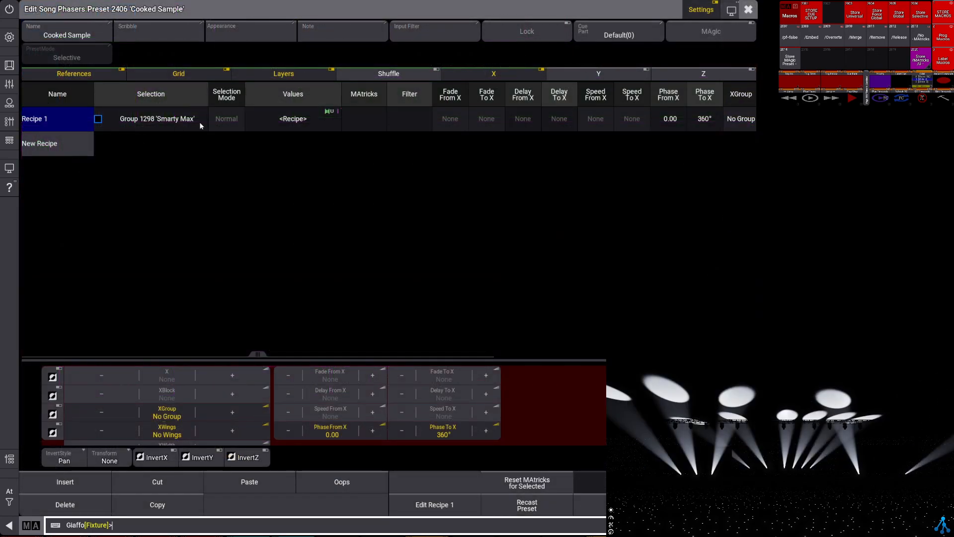
left_click(166, 119)
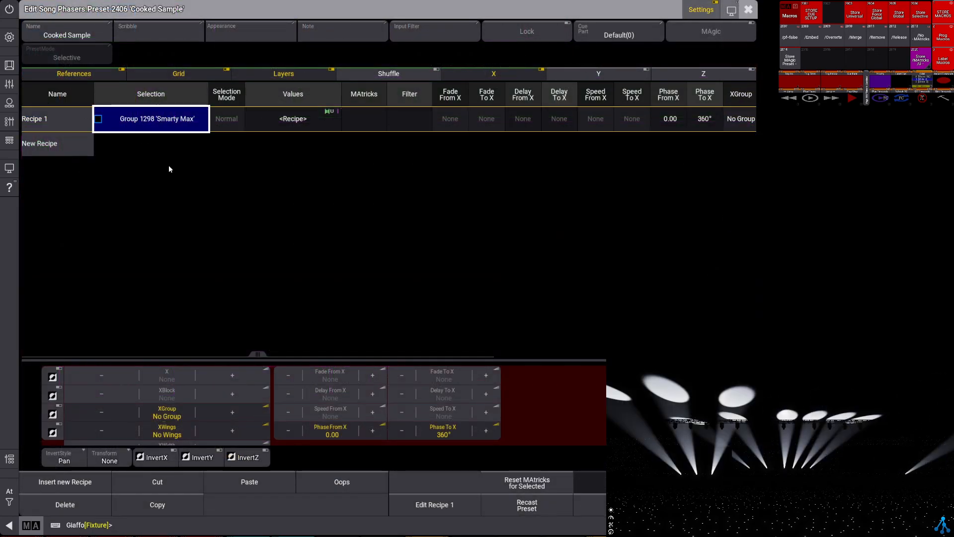
left_click(157, 503)
left_click(54, 144)
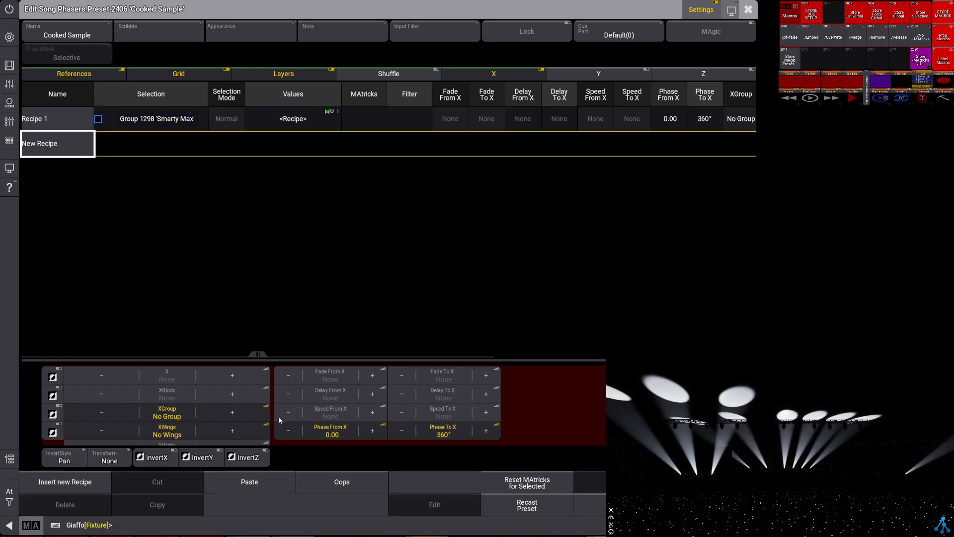
left_click(250, 482)
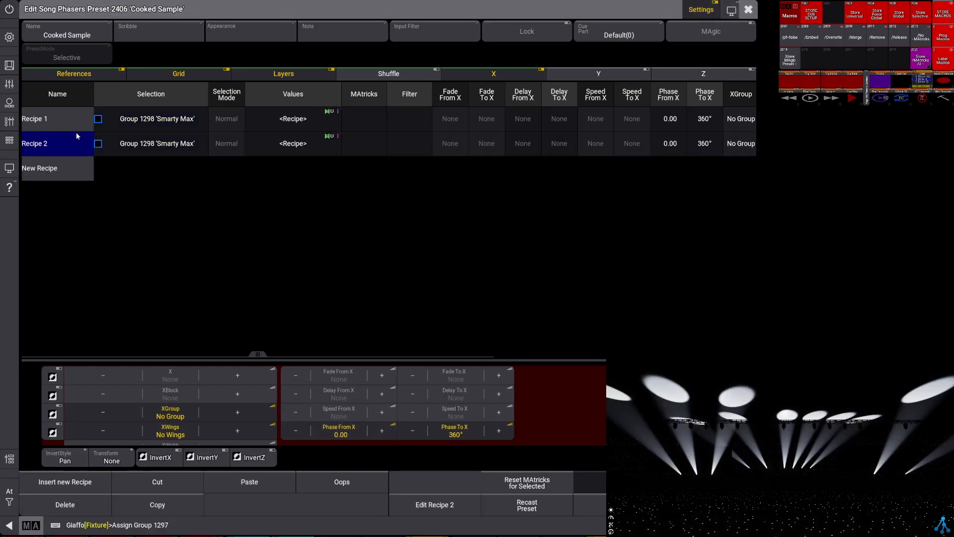
Assign Group 1297 to the Recipe 2 selection in Cooked Sample, and recall the preset to preview it.
left_click(151, 144)
key("Escape")
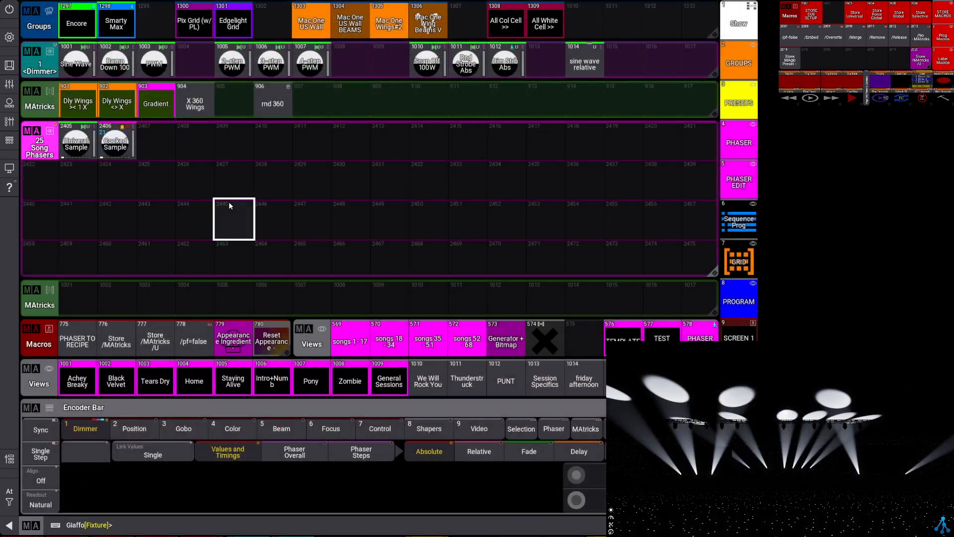
left_click(130, 141)
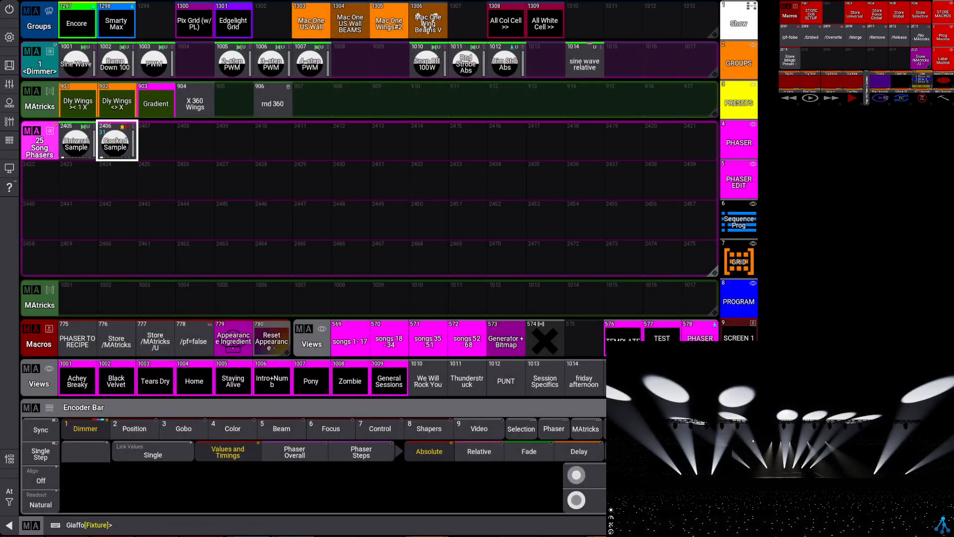
left_click(265, 165)
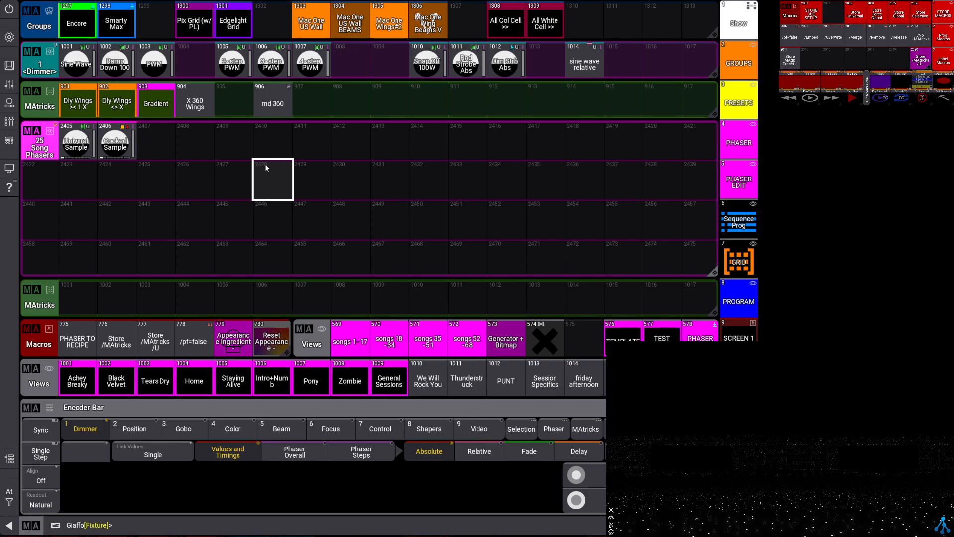
Inspect the command line inside the Store /MAtricks /U macro and close the macro editor.
right_click(163, 350)
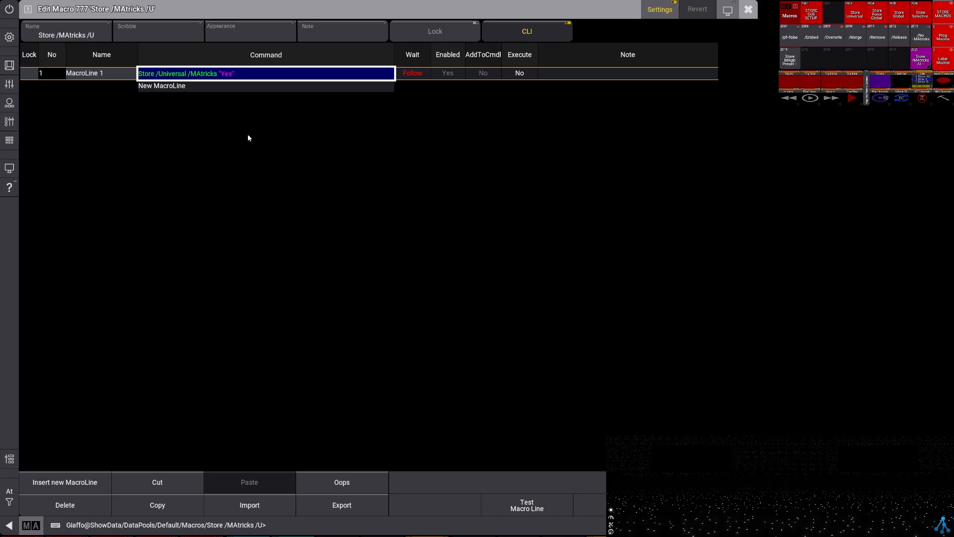
key("Escape")
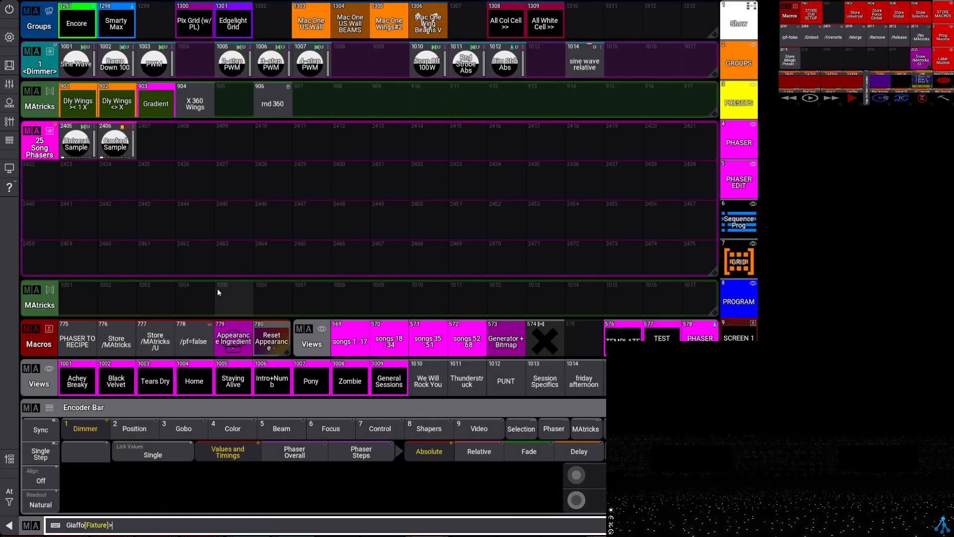
left_click(238, 213)
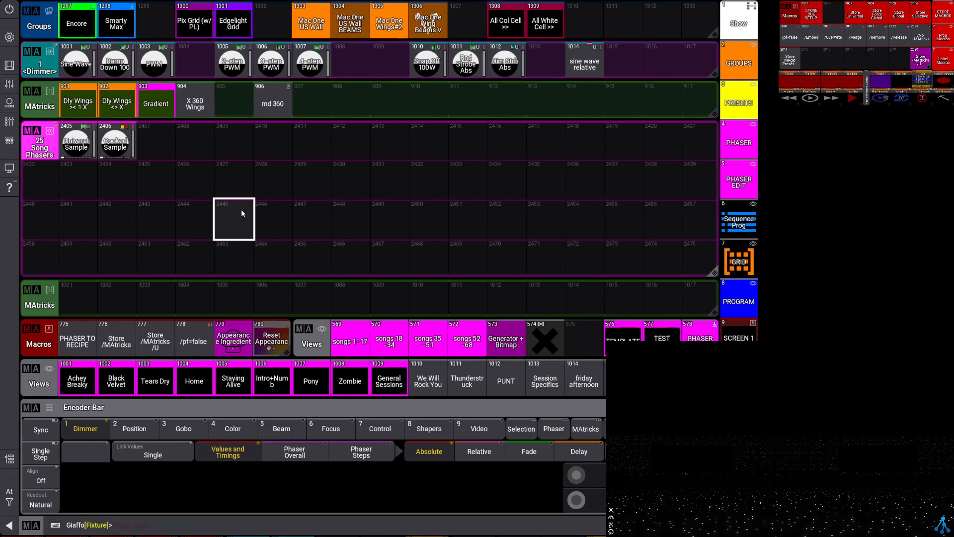
Preview the Universal Sample preset on the Smarty Max group and clear the programmer.
left_click(118, 24)
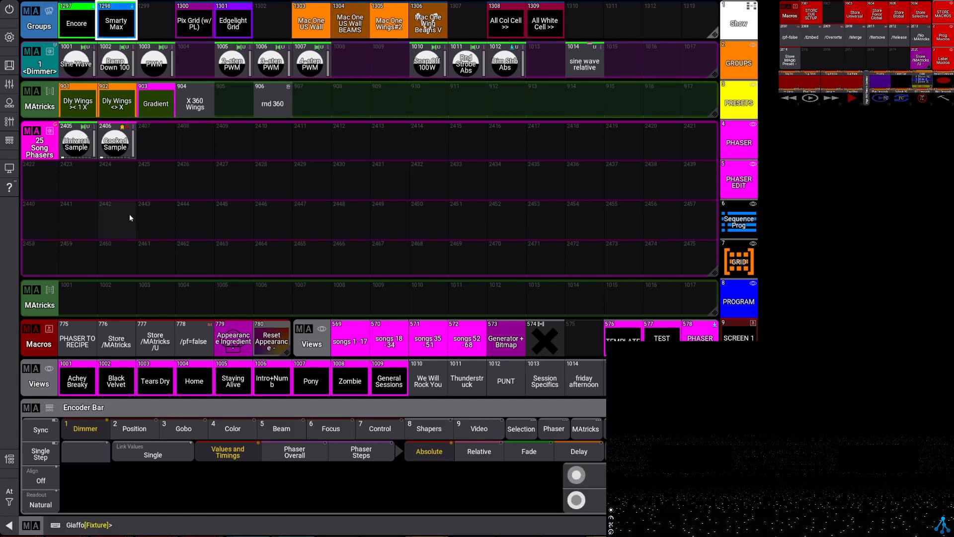
left_click(77, 144)
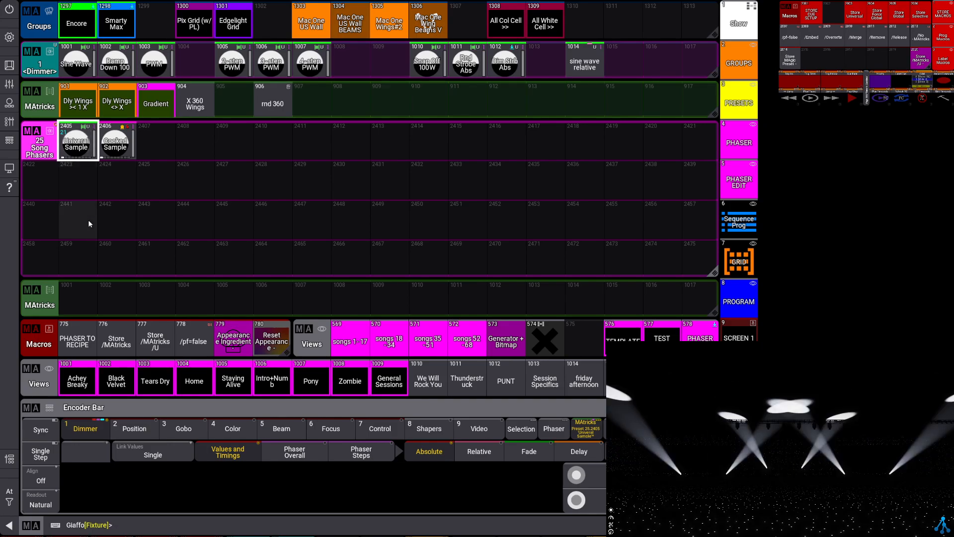
left_click(155, 179)
Apply the PWM dimmer preset with the rnd 360 MAtricks to Smarty Max, and store it selectively as Song Phasers preset 2408.
left_click(116, 23)
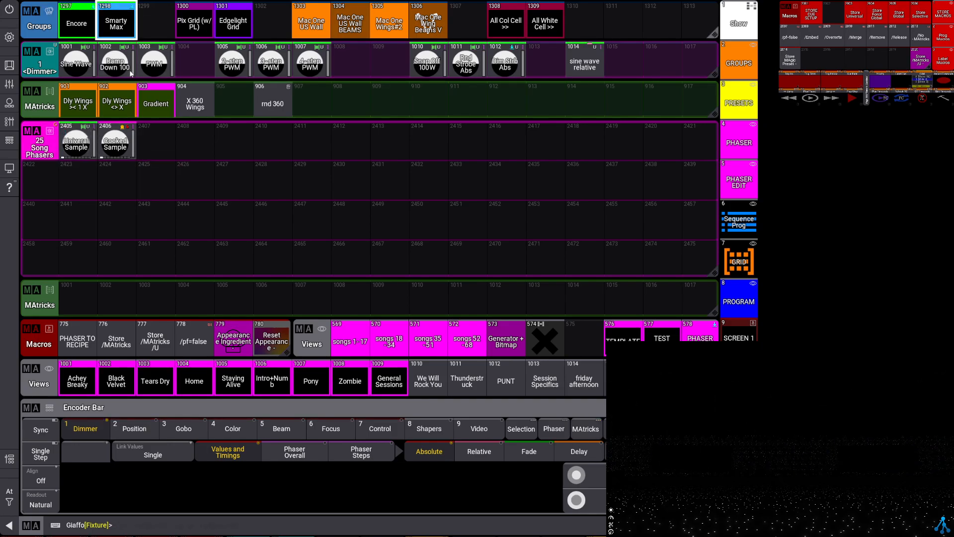
left_click(160, 61)
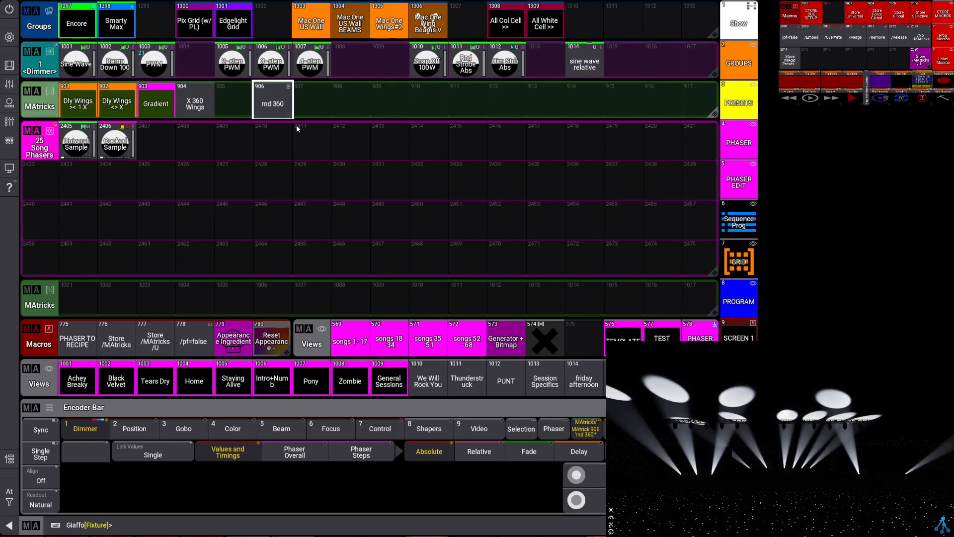
left_click(261, 102)
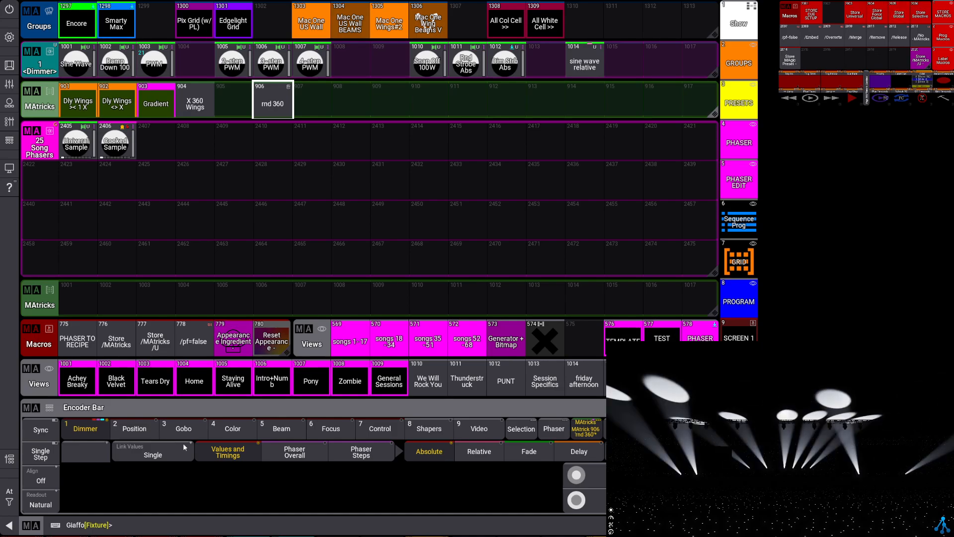
left_click(921, 13)
left_click(188, 143)
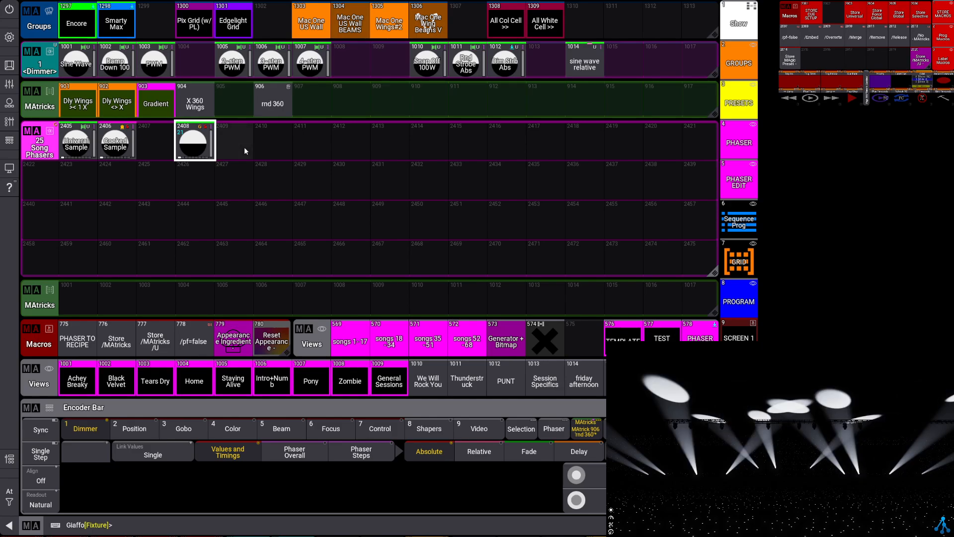
Clear the programmer and preview preset 2408 on the Smarty Max group.
key("Escape")
key("Escape")
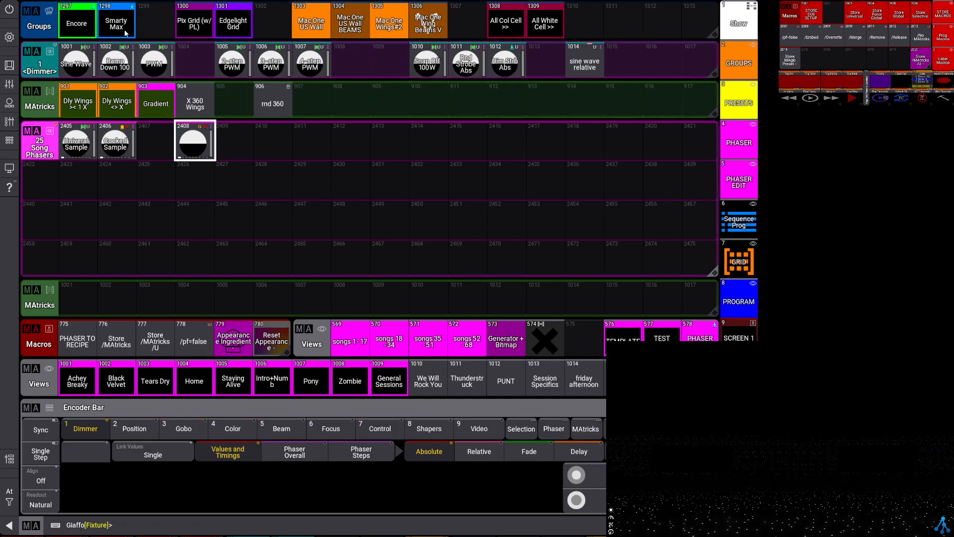
left_click(125, 32)
left_click(195, 143)
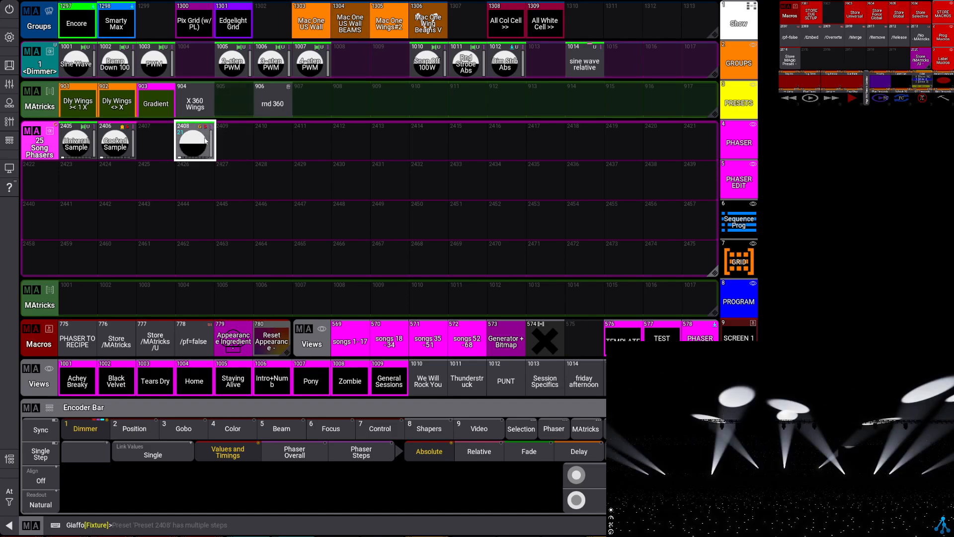
left_click(276, 172)
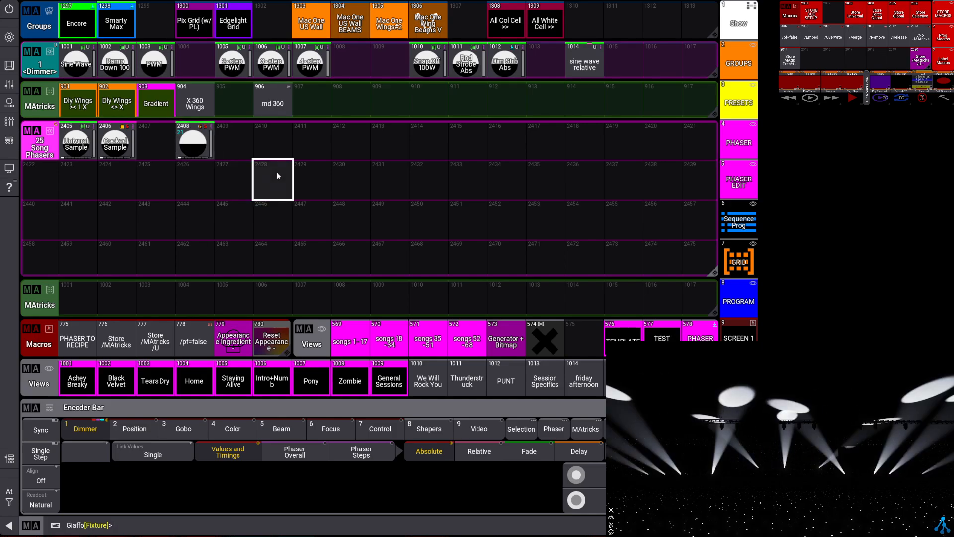
Convert preset 2408 into a recipe and assign Group 1298 as the selection of Recipe 1.
left_click_drag(201, 155, 186, 144)
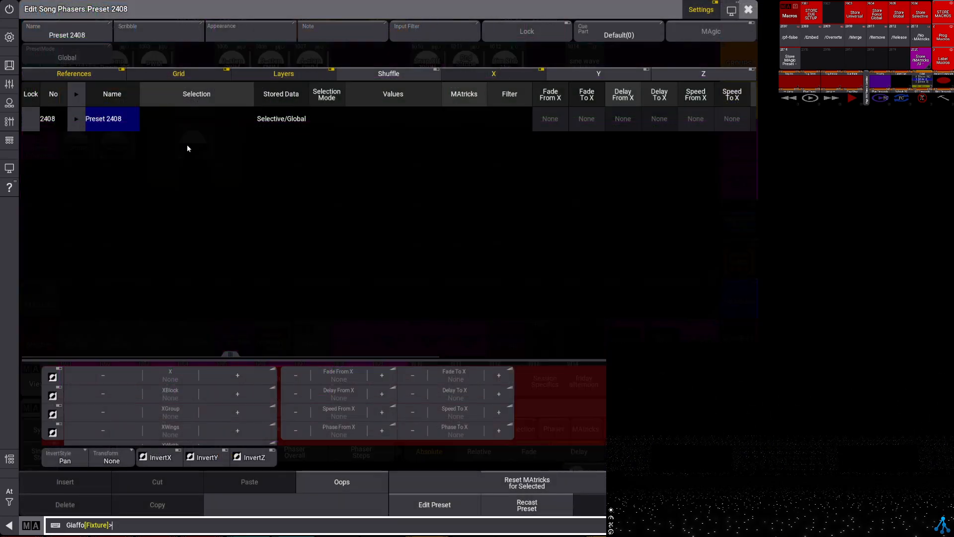
left_click(595, 489)
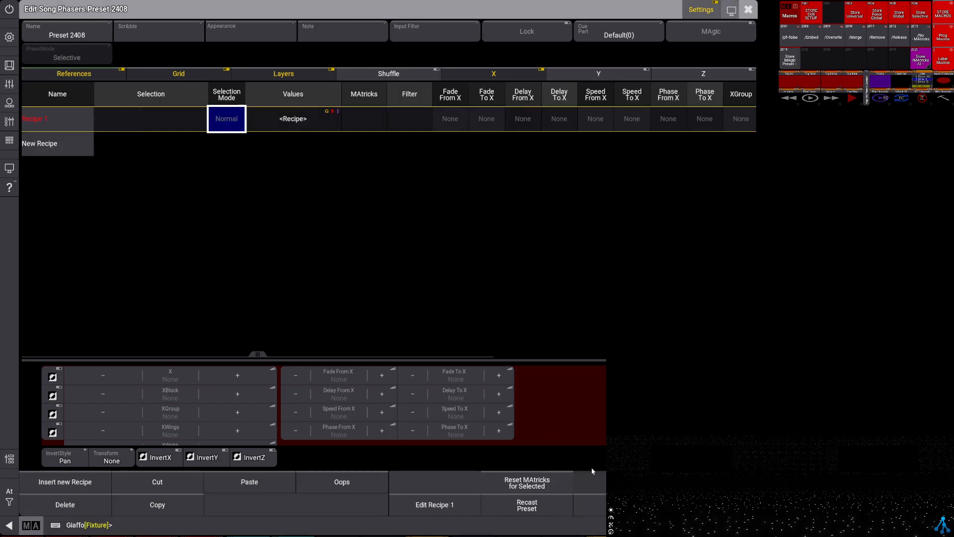
key("a")
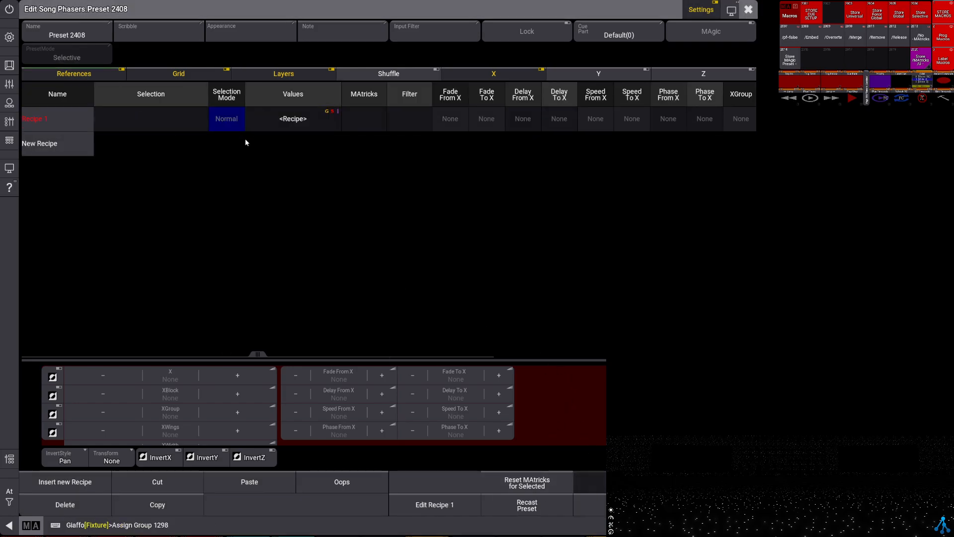
left_click(178, 126)
key("Escape")
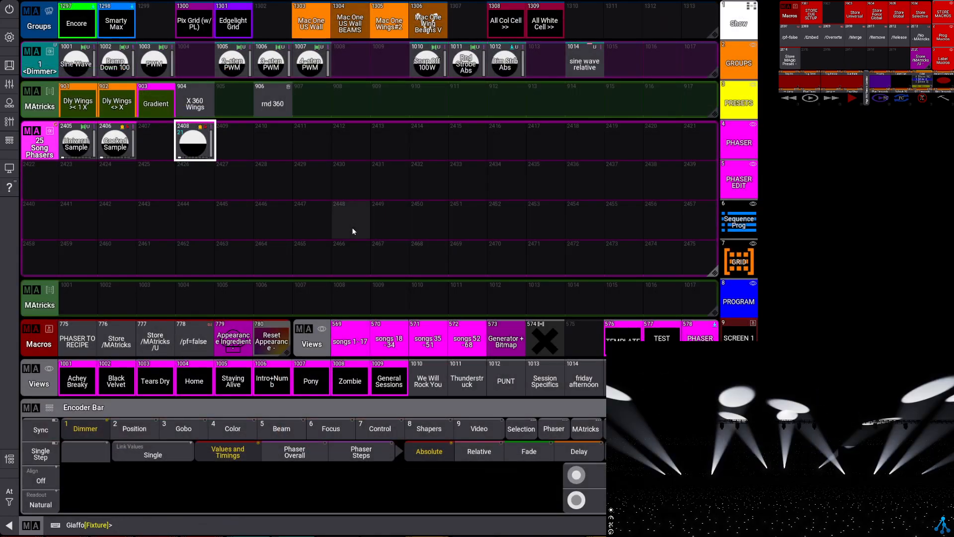
Duplicate Recipe 1 of preset 2408 into the new recipe line.
left_click_drag(196, 156, 163, 140)
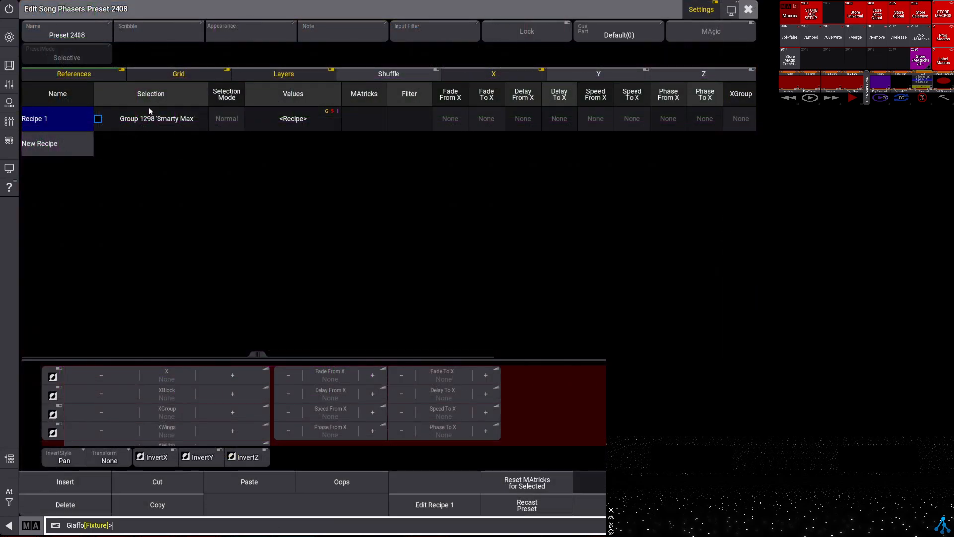
left_click(150, 119)
left_click(172, 504)
left_click(51, 149)
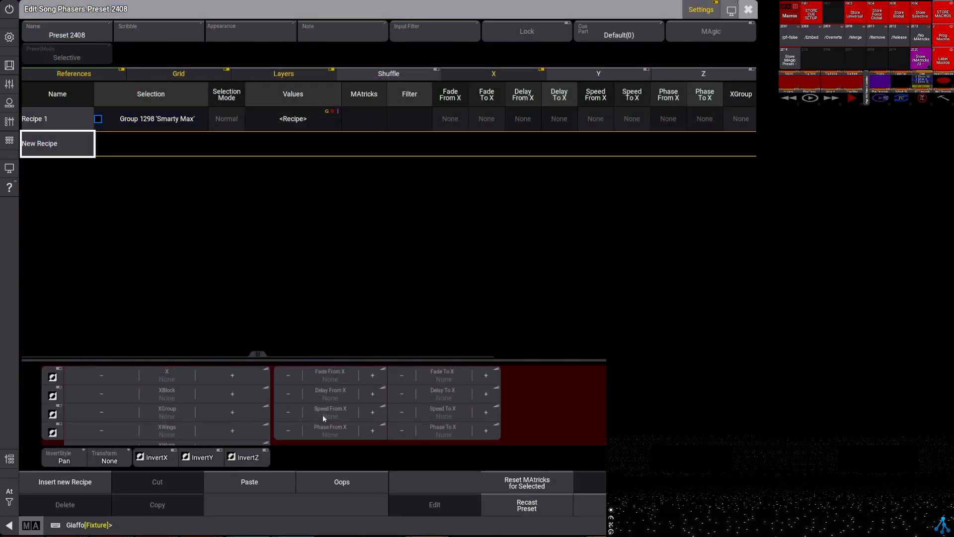
left_click(249, 482)
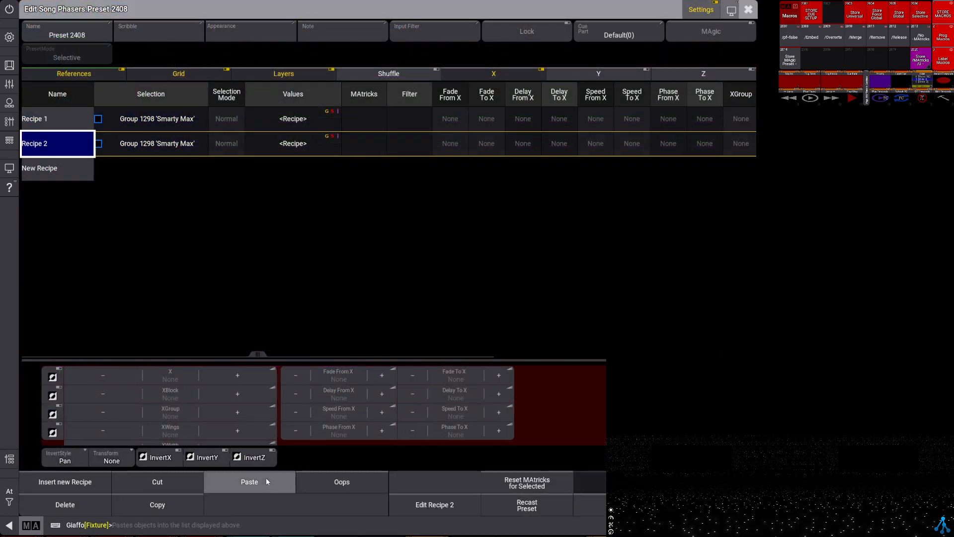
Assign Group 1297 to the Recipe 2 selection of preset 2408 and close the preset editor.
left_click(118, 150)
key("a")
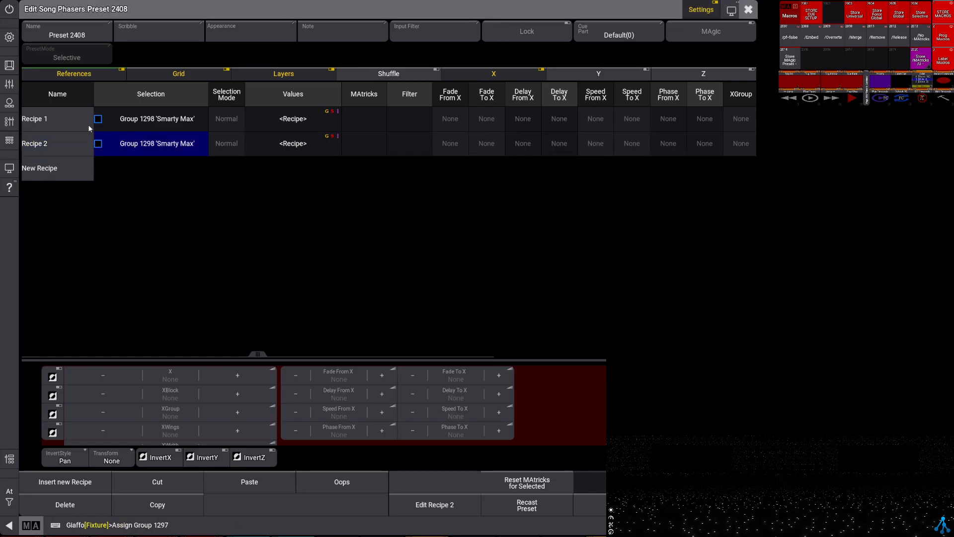
left_click(163, 154)
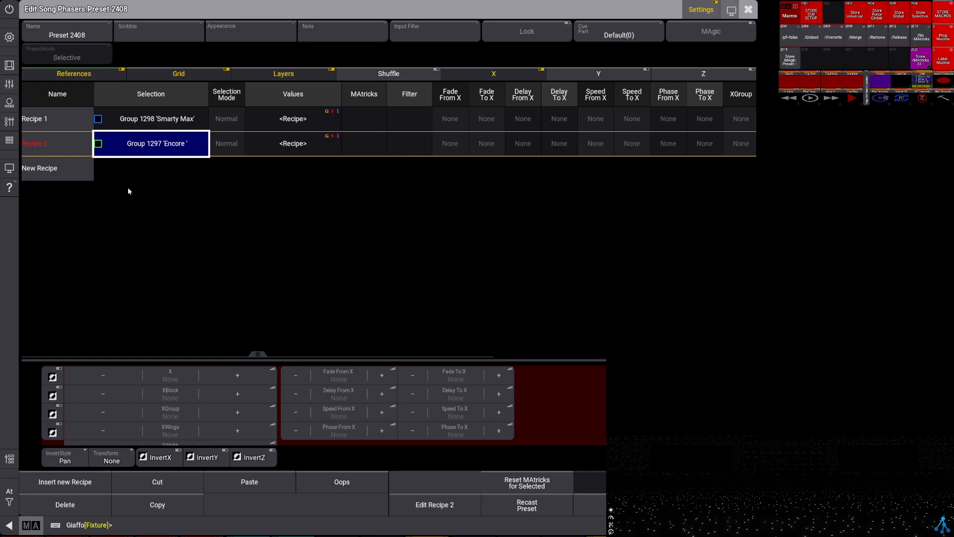
key("Escape")
Recall preset 2408 to preview it on both groups, and delete the preset from the Song Phasers pool.
left_click(221, 202)
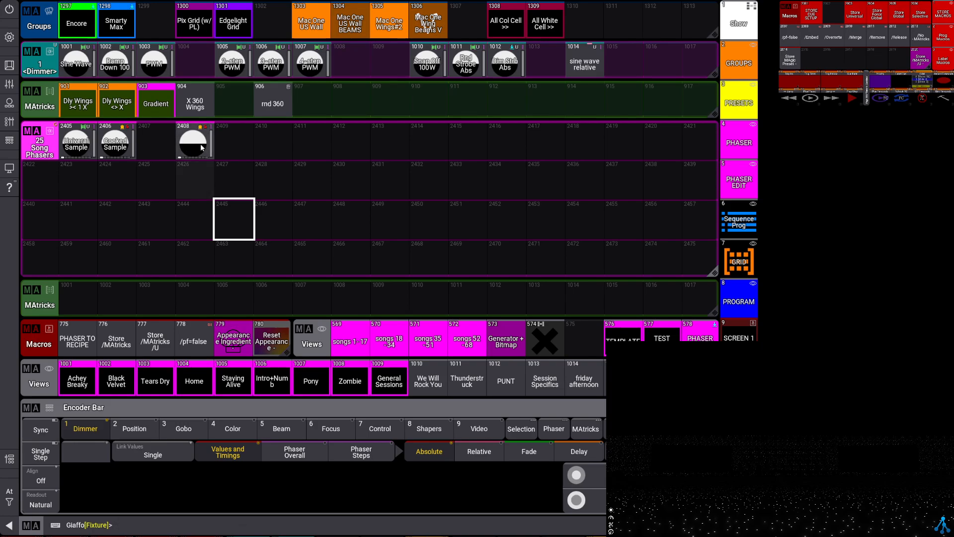
left_click(200, 141)
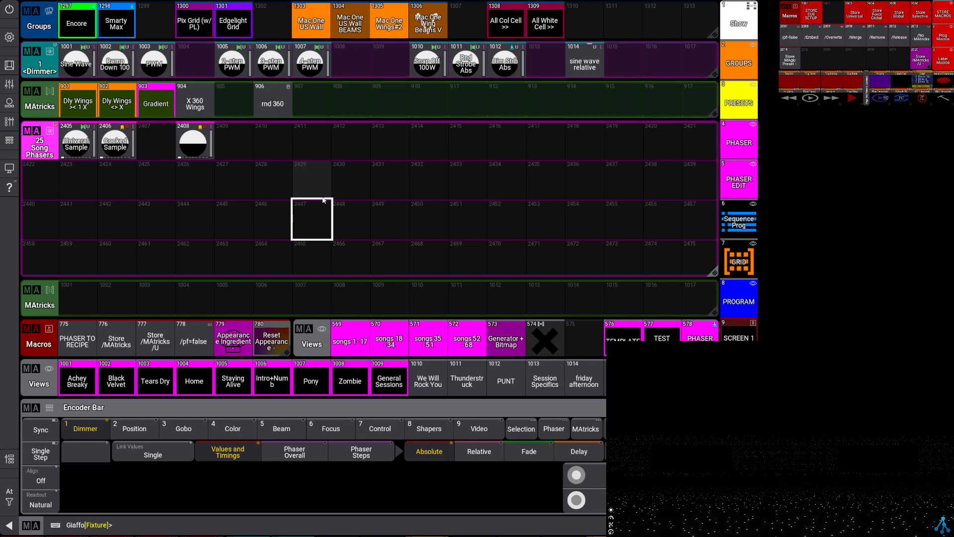
left_click_drag(194, 143, 225, 106)
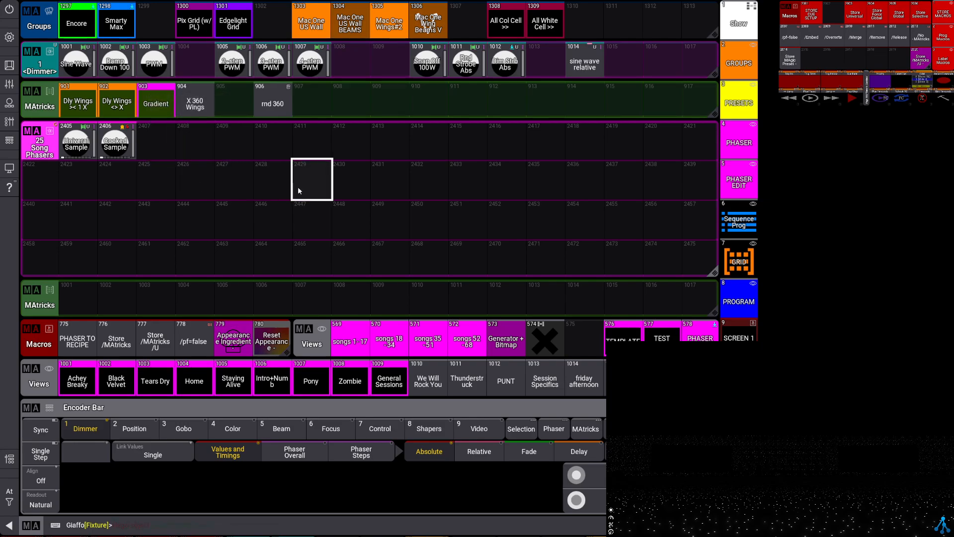
Store the PWM phaser with MAtricks rnd 360 on group Smarty Max as universal preset 2409 in Song Phasers, MAtricks included.
left_click(120, 18)
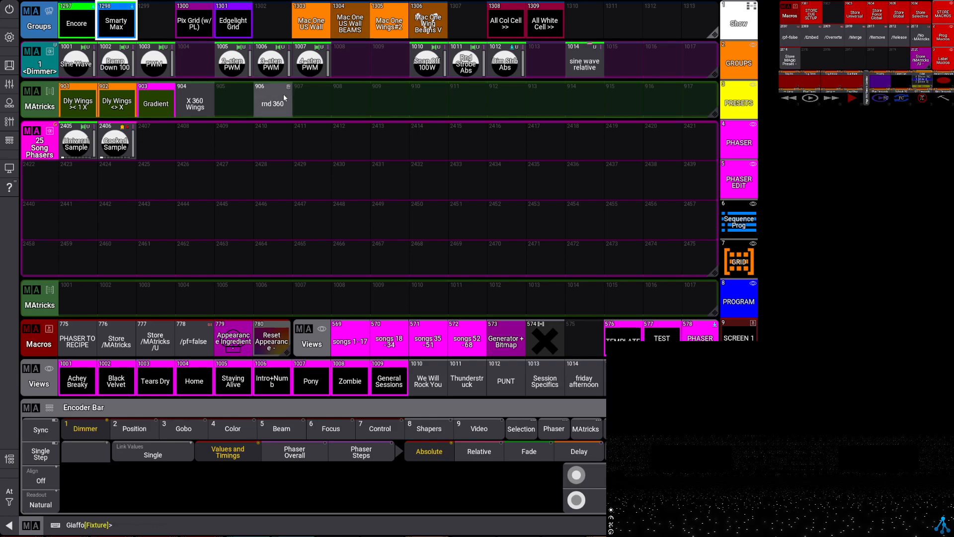
left_click(280, 106)
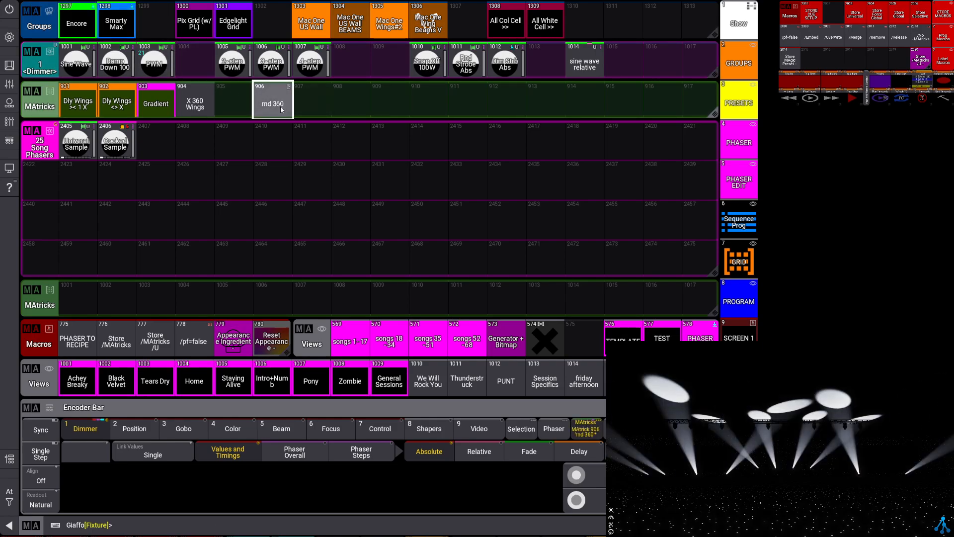
left_click(152, 352)
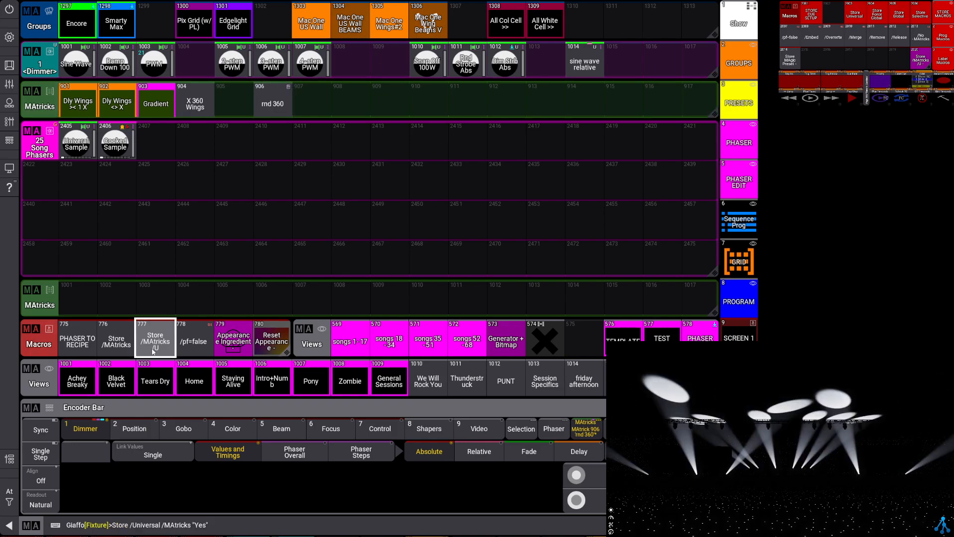
left_click(239, 157)
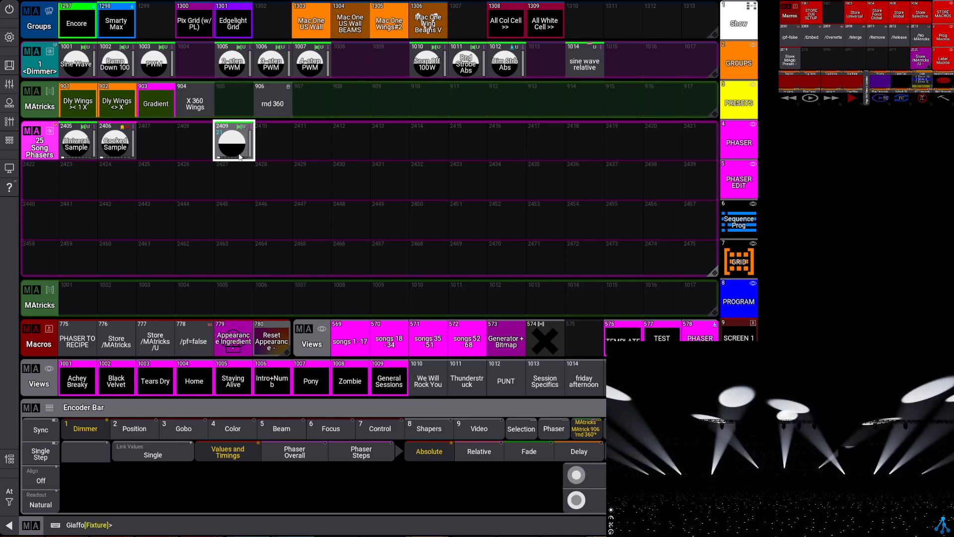
Compare the X-axis settings stored in preset 2409 with those of MAtricks 906 rnd 360.
left_click_drag(240, 157, 202, 140)
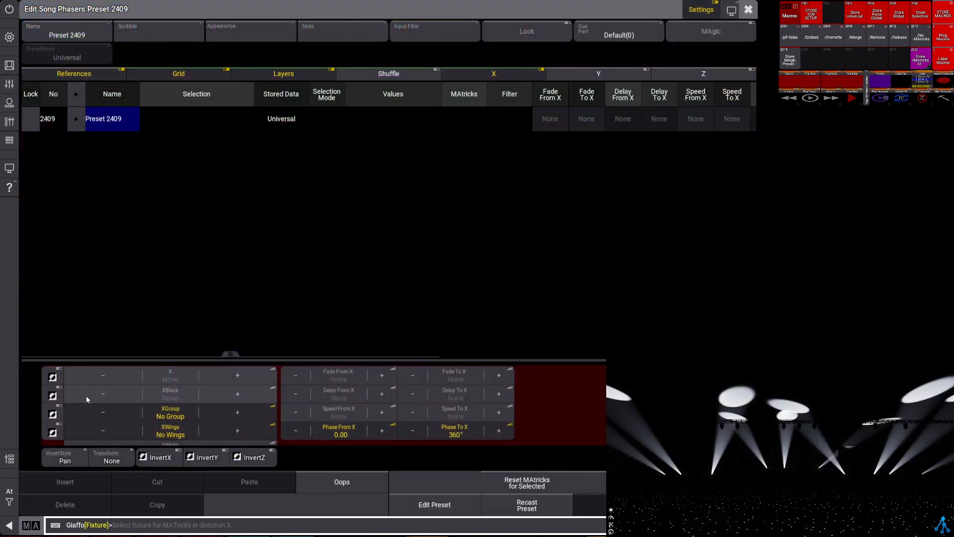
key("Escape")
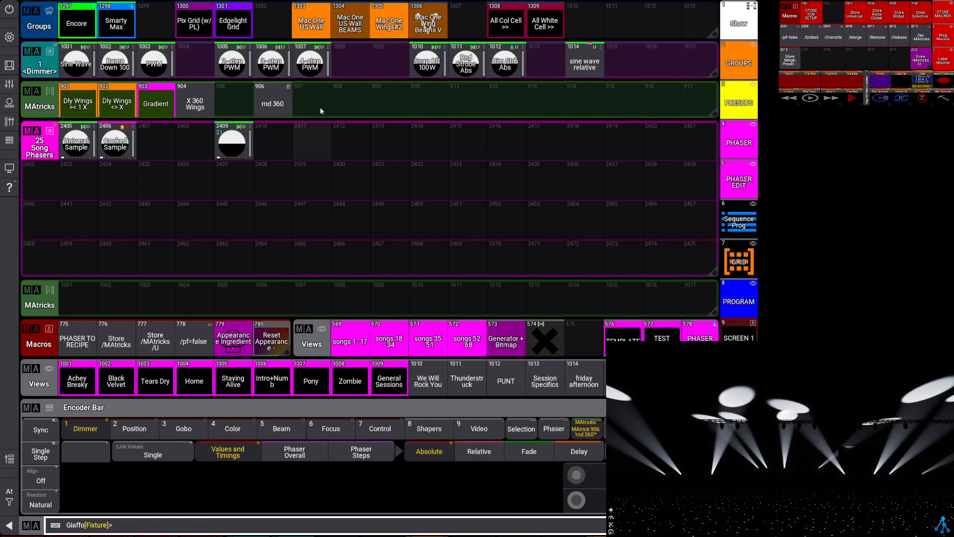
left_click_drag(277, 107, 241, 101)
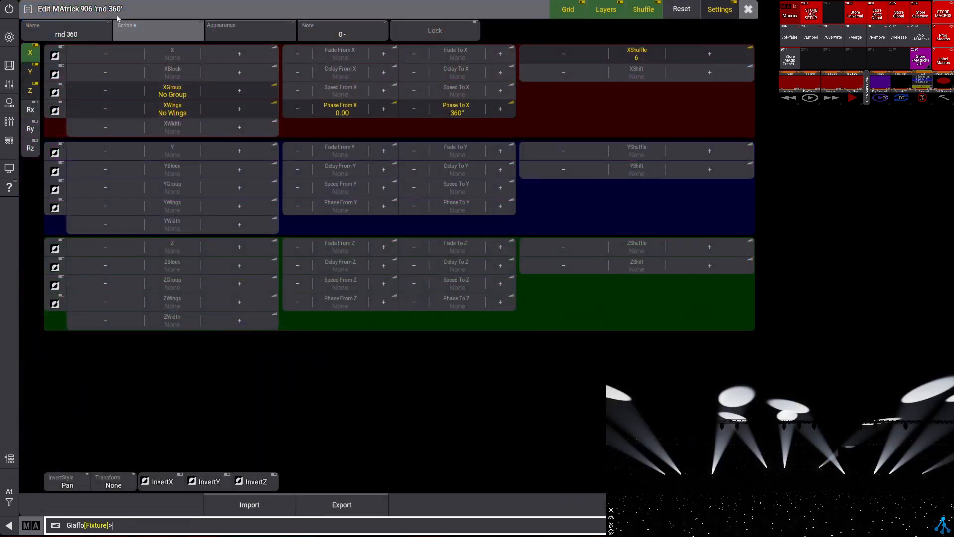
key("Escape")
left_click_drag(232, 143, 202, 139)
key("Escape")
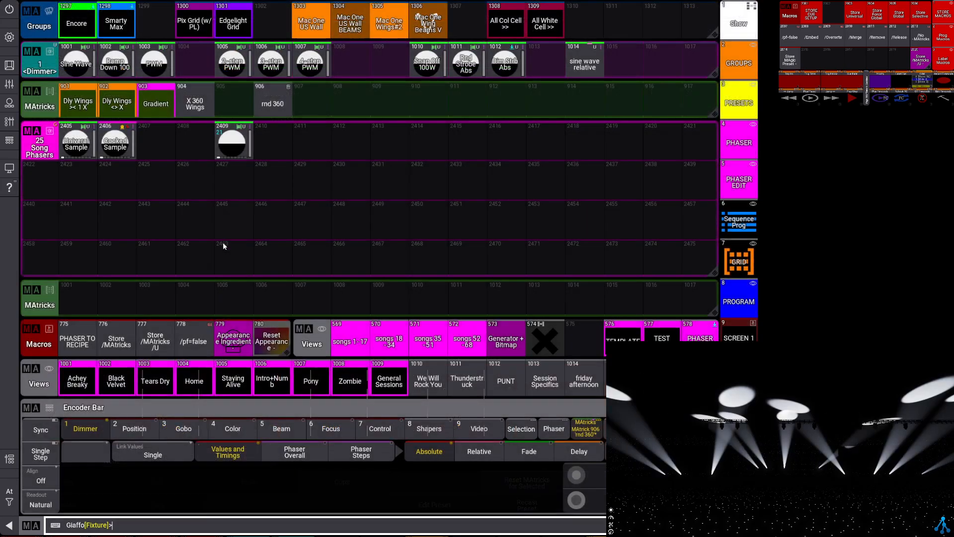
Apply the PWM phaser with MAtricks rnd 360 to Smarty Max and store it without the MAtricks option as preset 2411.
left_click(158, 66)
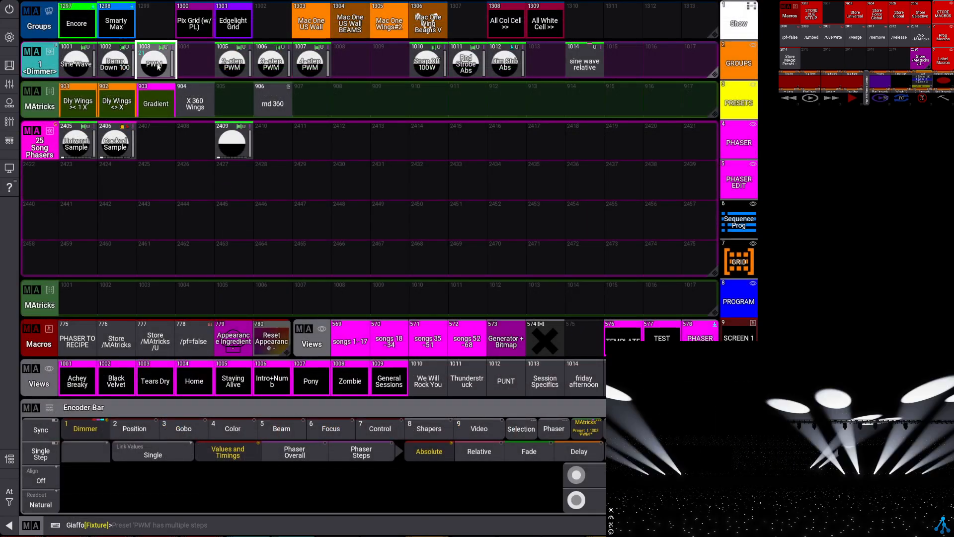
left_click(272, 102)
key("s")
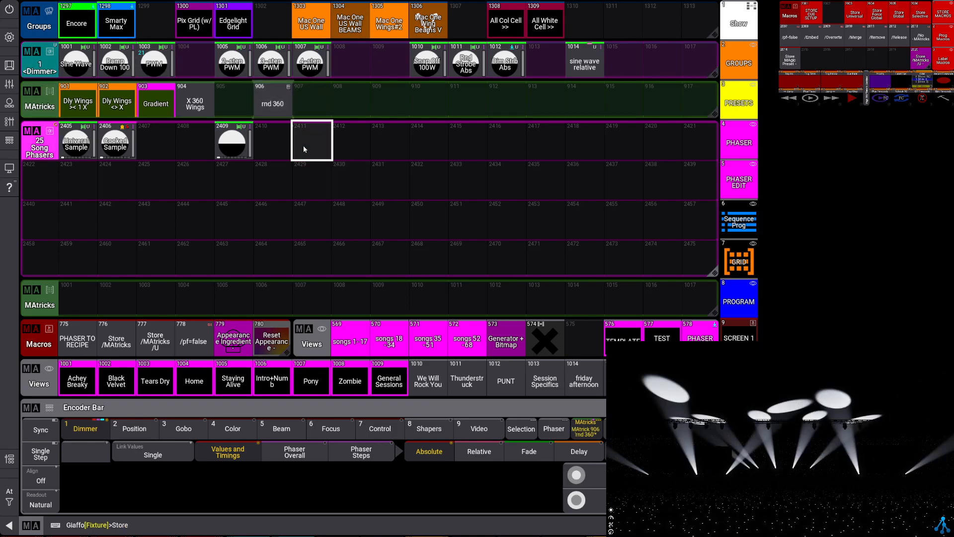
Inspect the MAtricks settings of preset 2411 and recall preset 2409 for comparison.
left_click_drag(323, 151, 292, 186)
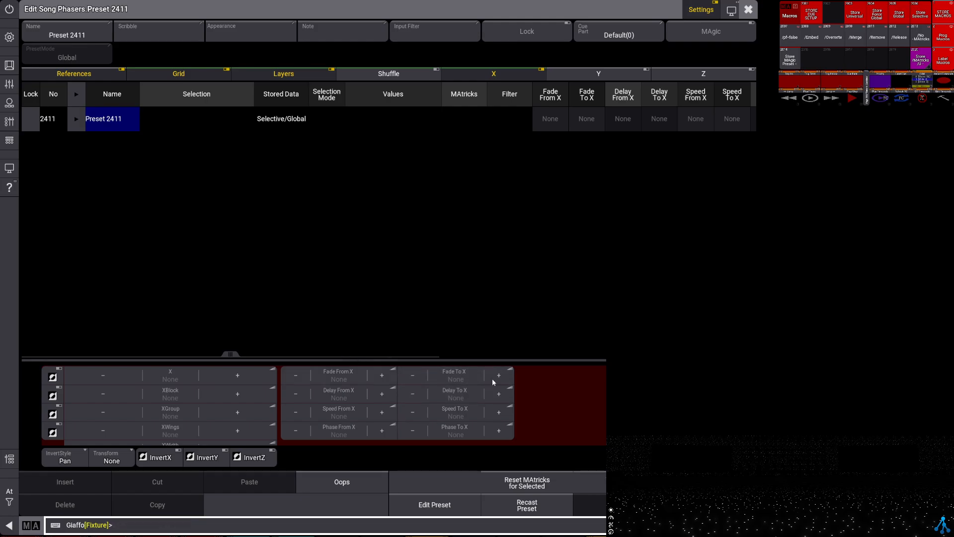
key("Escape")
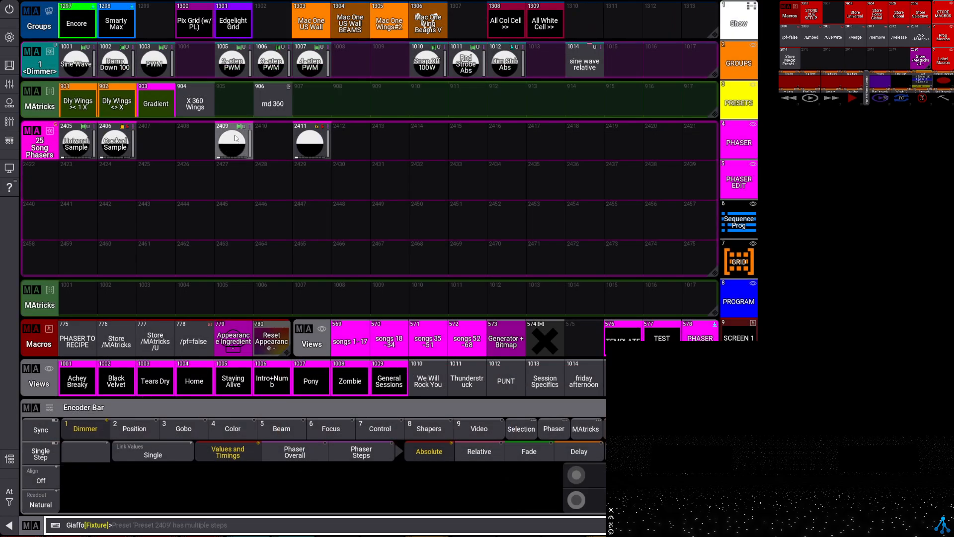
left_click(231, 146)
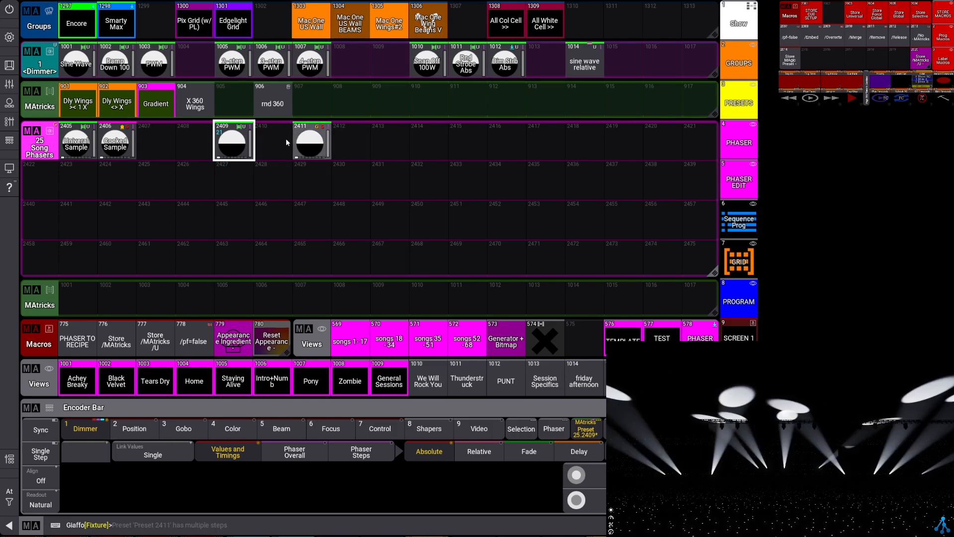
left_click(272, 191)
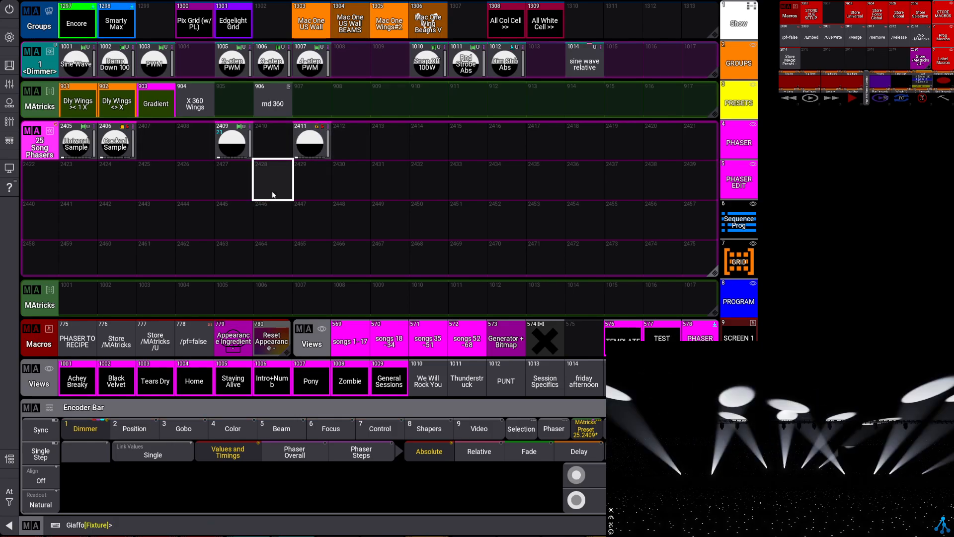
Convert preset 2409 into a recipe and assign Group 1298 as the selection of Recipe 1.
left_click_drag(235, 149, 204, 144)
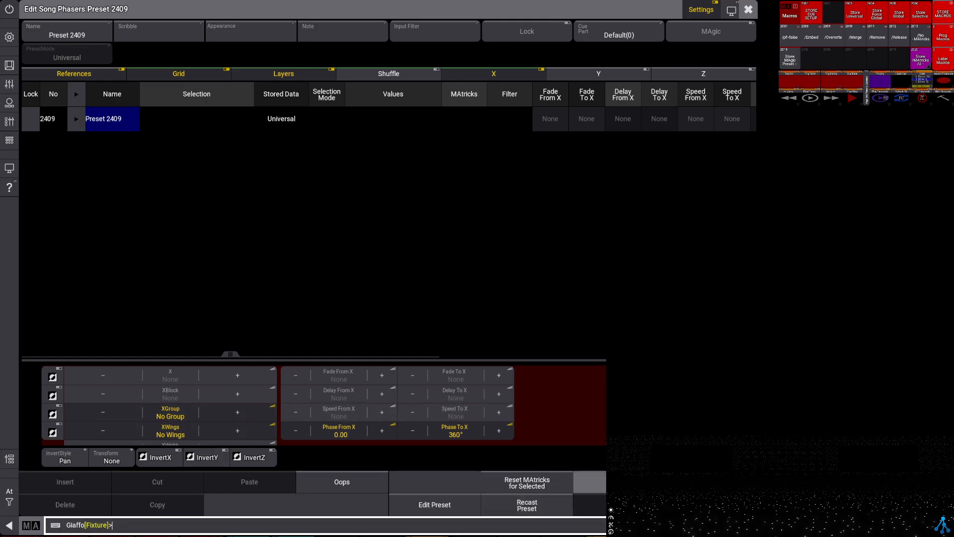
left_click(594, 483)
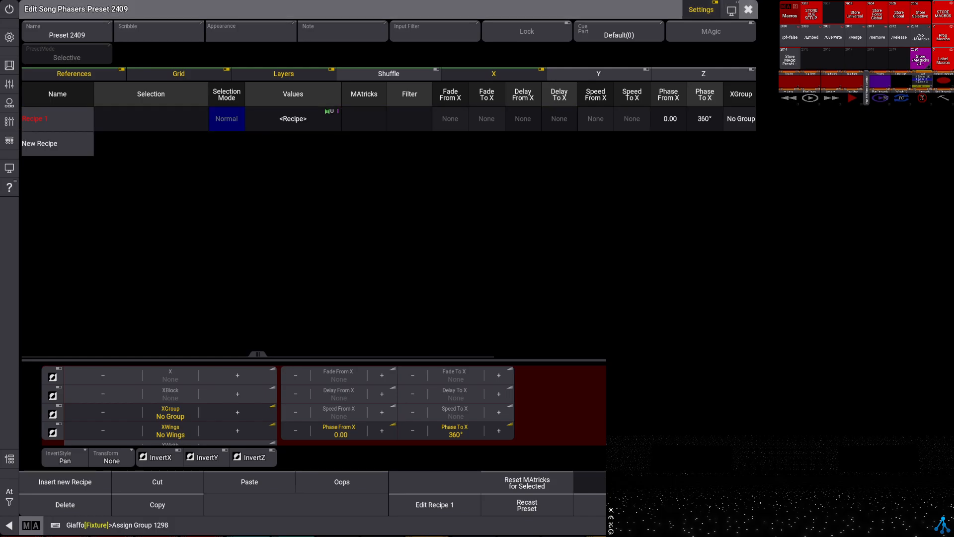
left_click(149, 119)
left_click(217, 216)
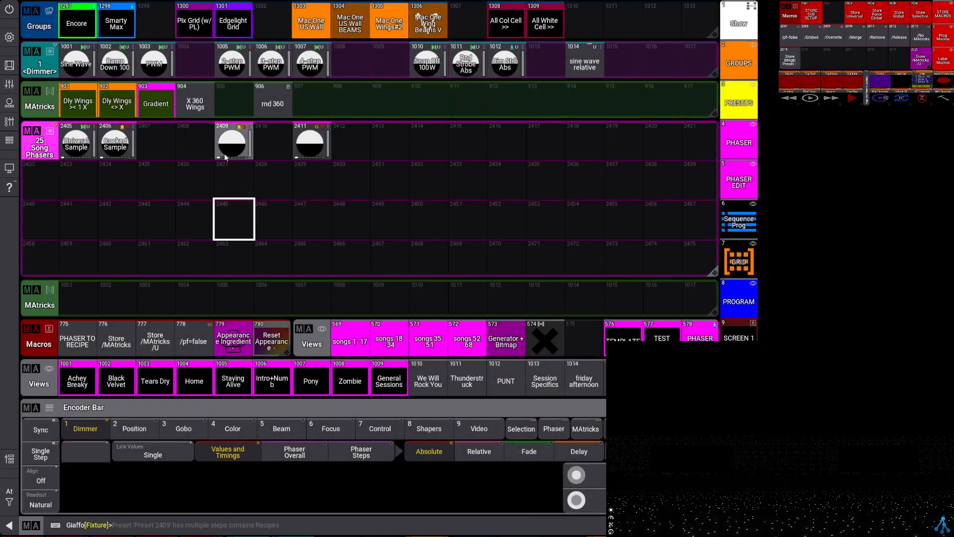
Recall preset 2409 to preview its recipe, and delete preset 2411 from the Song Phasers pool.
left_click(227, 152)
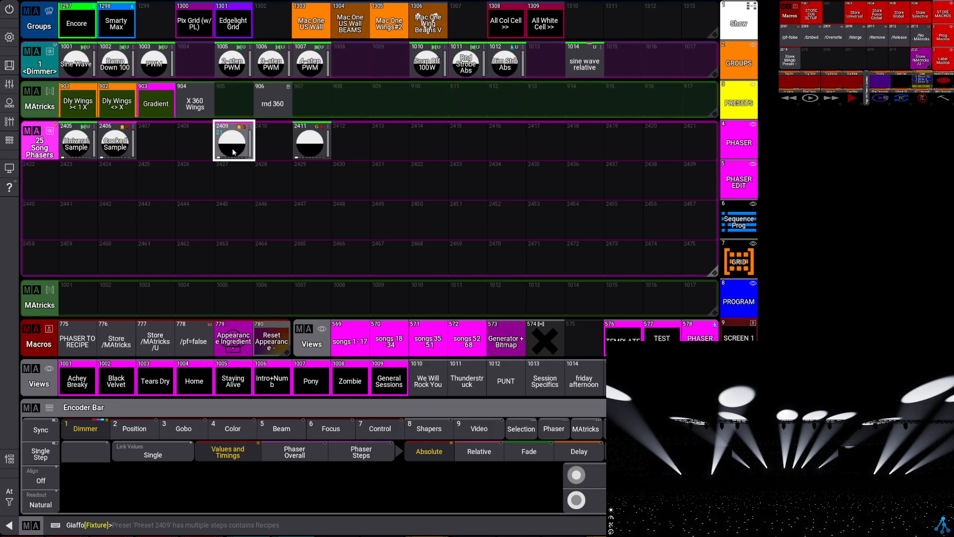
left_click_drag(330, 156, 380, 121)
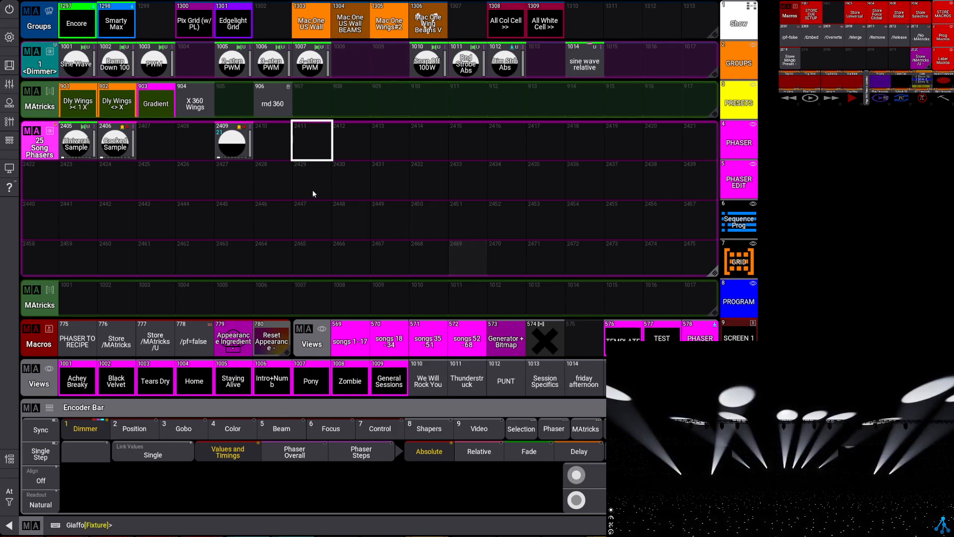
Check the values stored in Recipe 1 of preset 2409 and close the preset editor.
left_click_drag(232, 143, 223, 174)
left_click(304, 115)
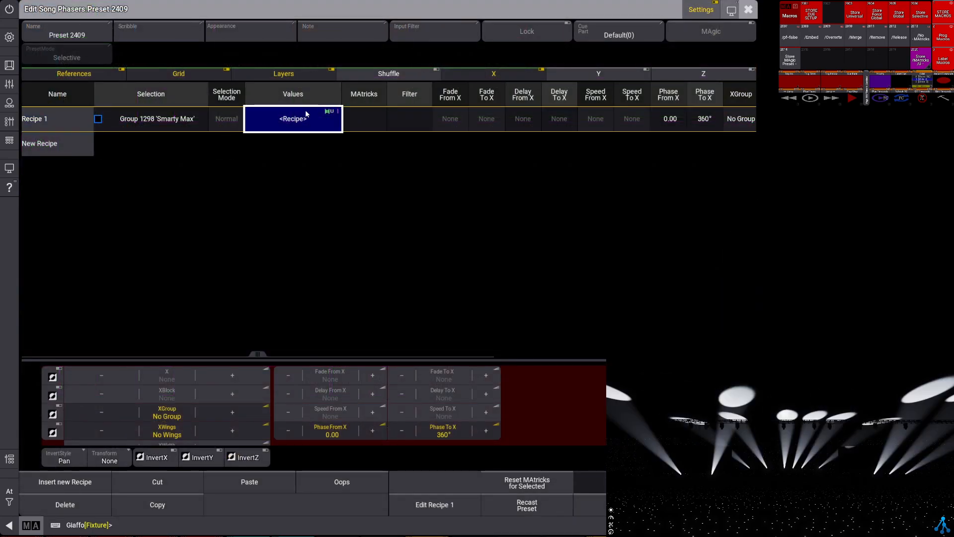
key("Escape")
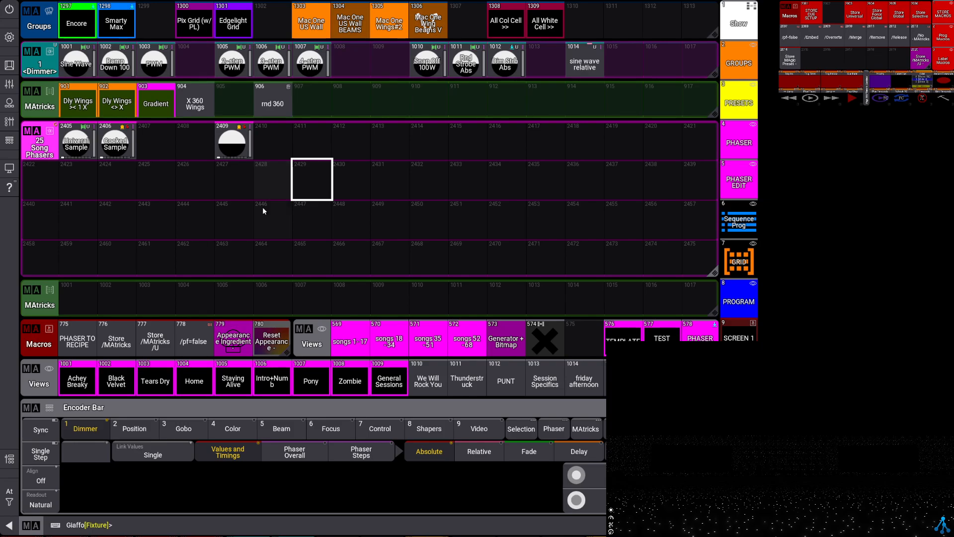
Label preset 2409 as "our new recipe".
left_click(231, 153)
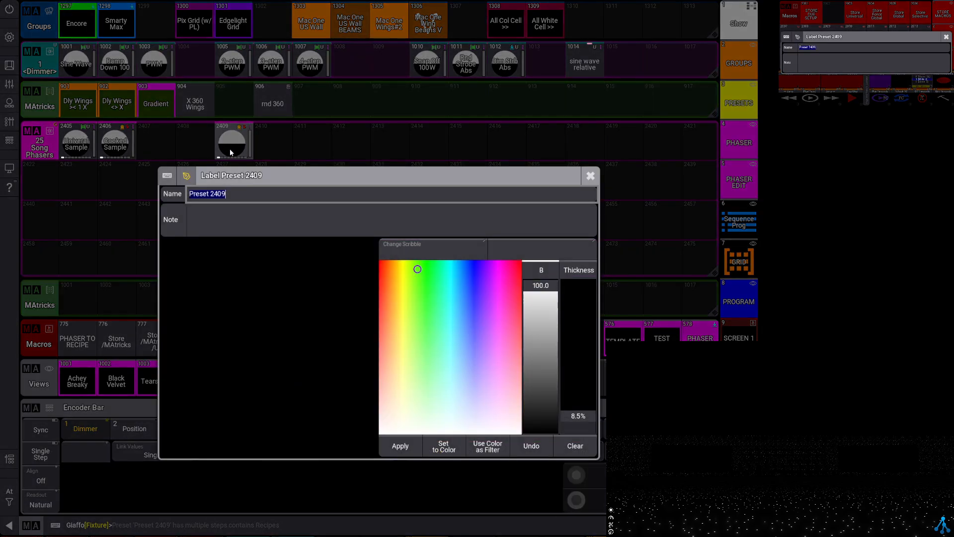
type("our new recipe")
key("Return")
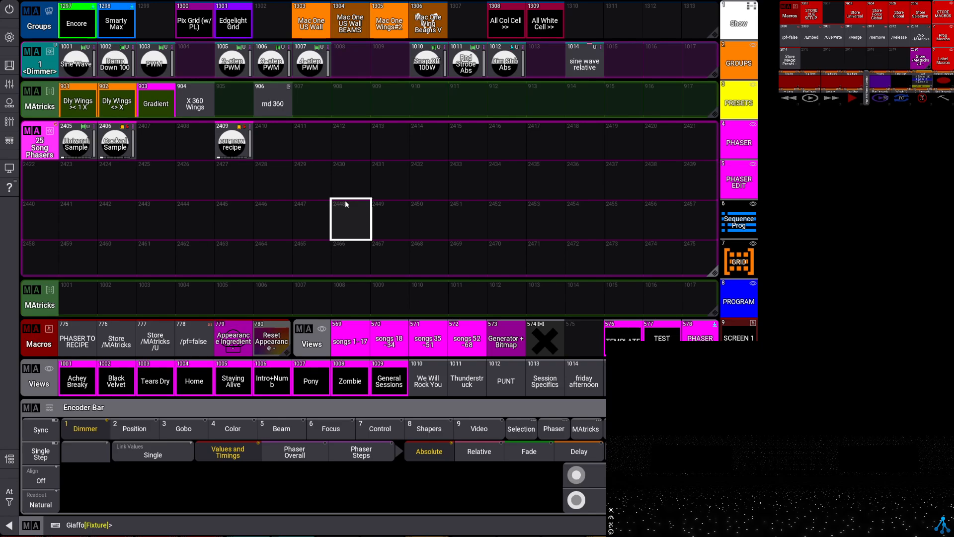
Duplicate Recipe 1 of preset 2409 into the new recipe line and assign Group 1297 as the selection of Recipe 2.
left_click_drag(237, 144, 201, 141)
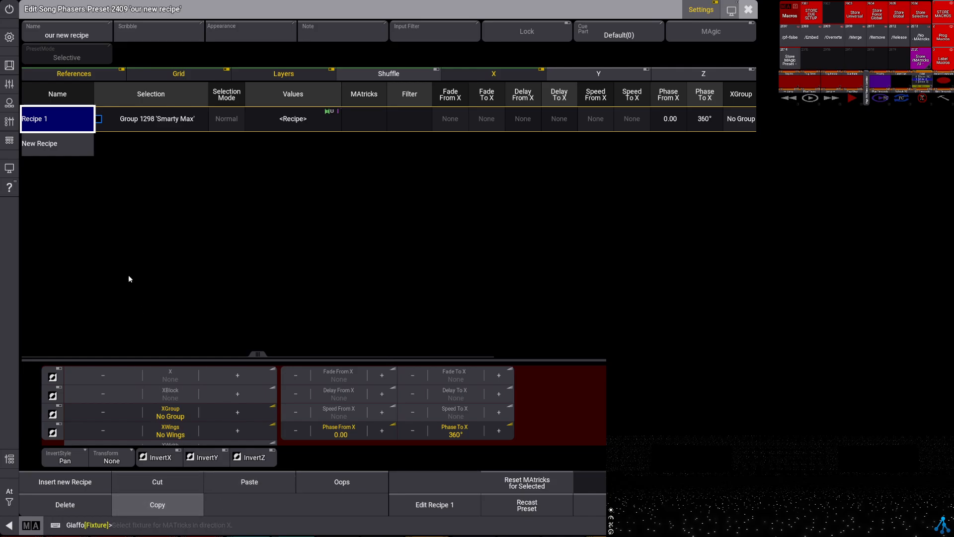
left_click(82, 148)
left_click(256, 470)
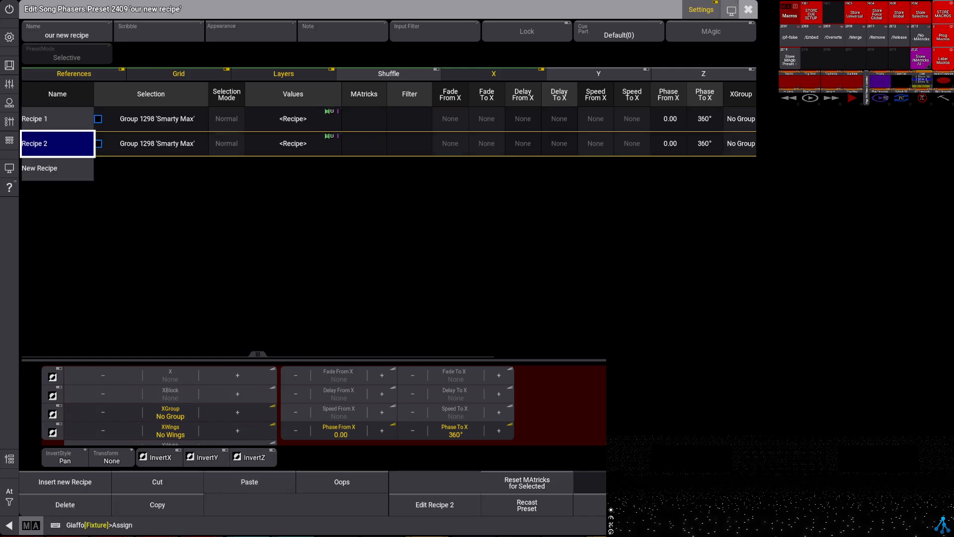
key("Escape")
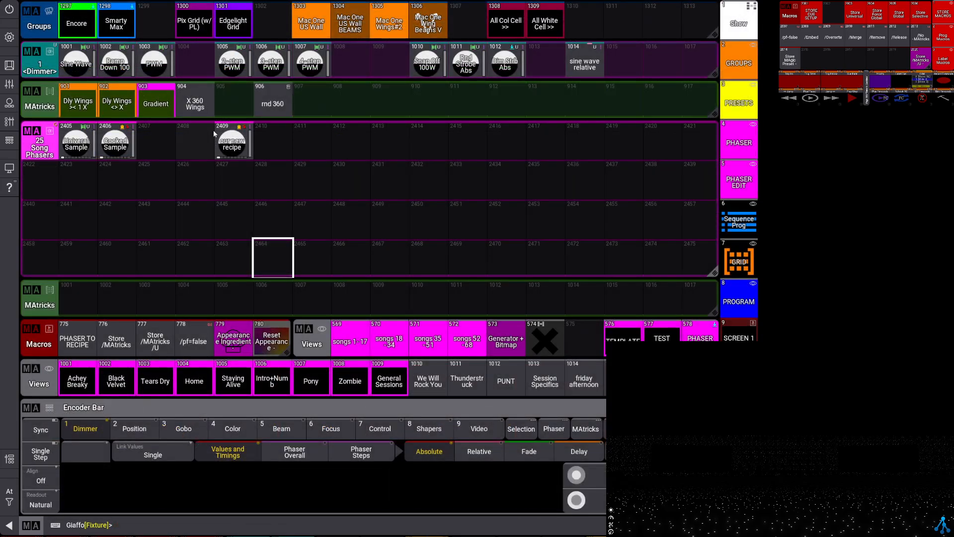
Recall the "our new recipe" preset to preview it, and examine its phaser on Smarty Max in the Phaser Editor.
left_click(232, 140)
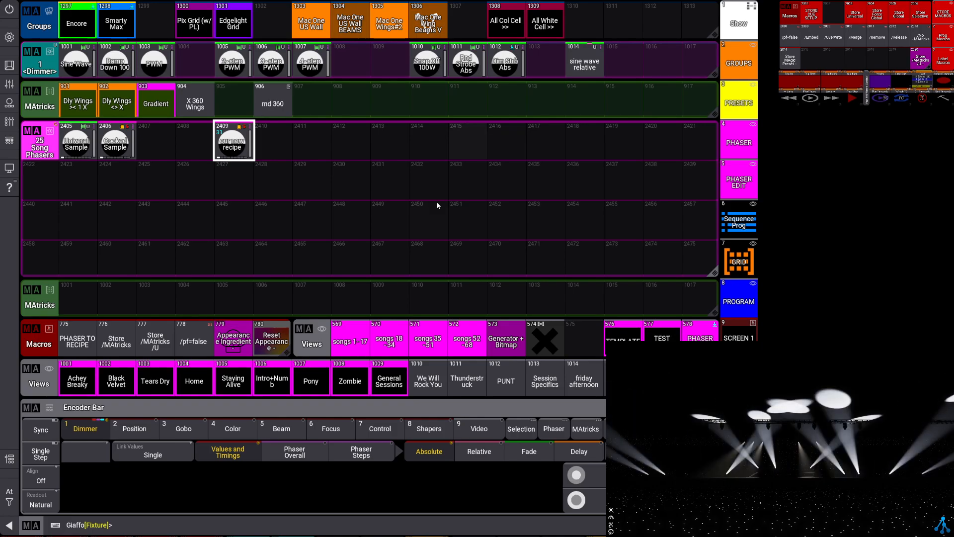
left_click(428, 182)
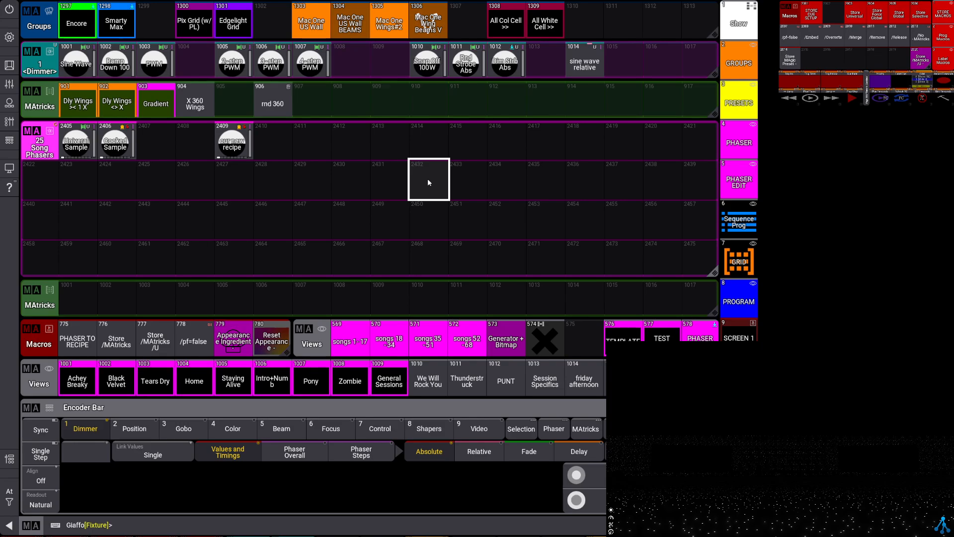
left_click(119, 23)
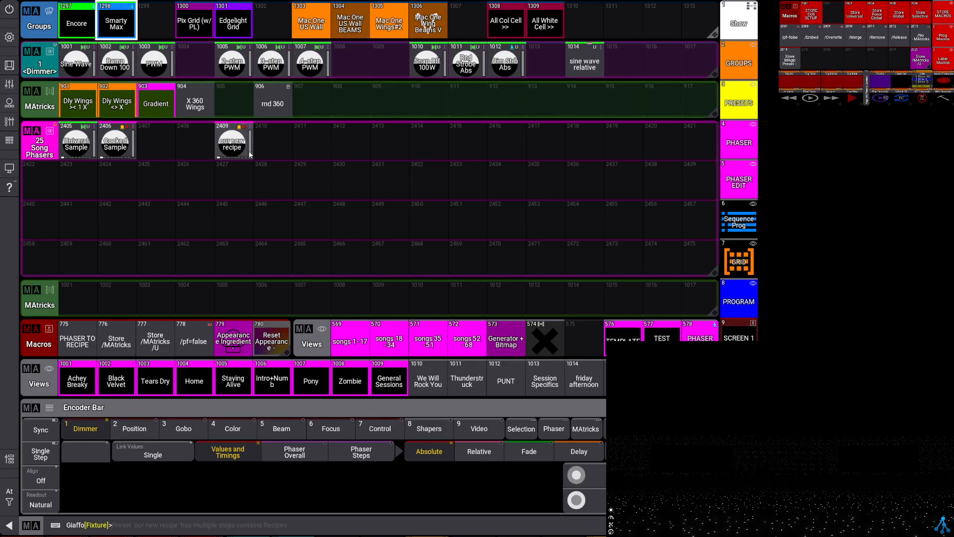
left_click(249, 151)
left_click(706, 338)
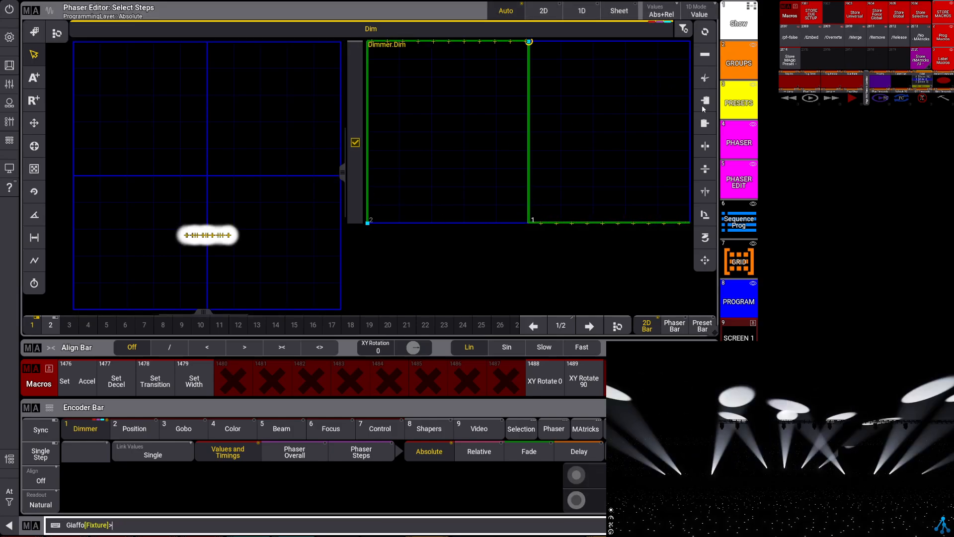
left_click(723, 142)
Review the values of Recipe 1 and Recipe 2 in "our new recipe", and close the preset editor.
right_click(232, 142)
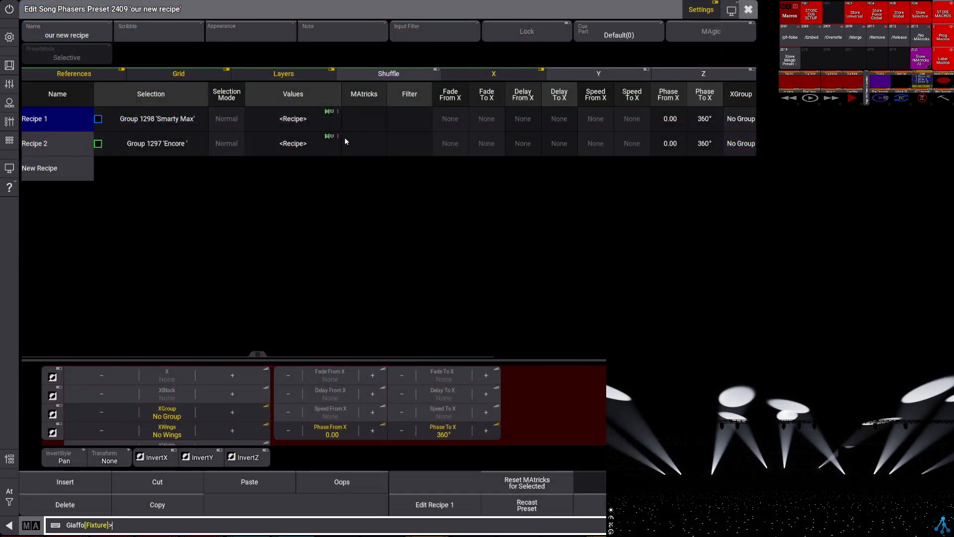
left_click_drag(328, 119, 326, 156)
key("Escape")
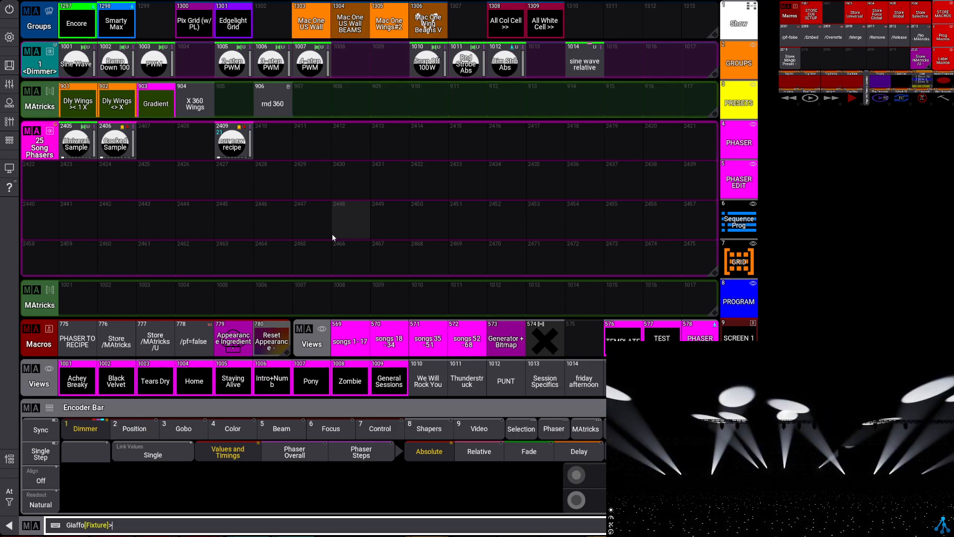
left_click(332, 235)
key("Escape")
key("Escape")
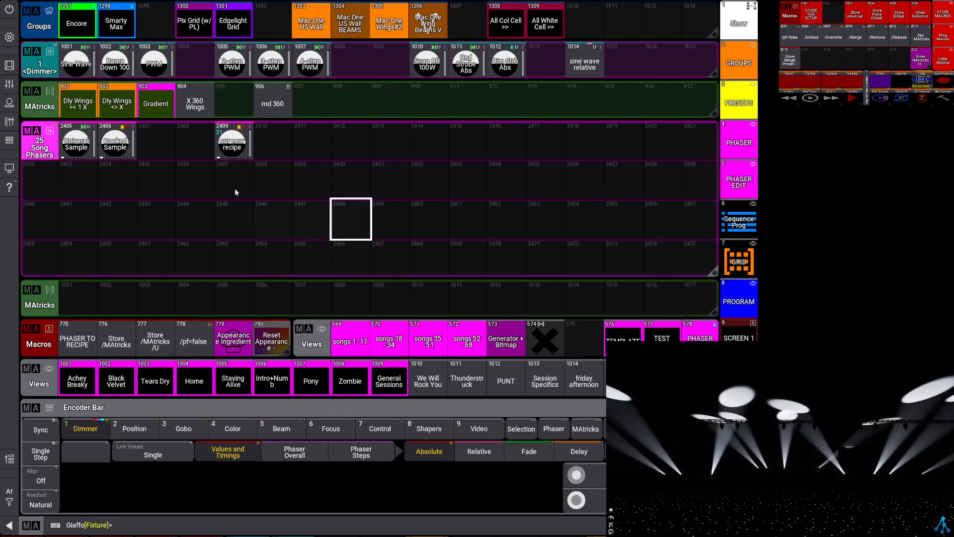
Load Recipe 1 of "our new recipe" for editing, examine it in the Phaser Editor, and clear the programmer.
left_click_drag(235, 143, 202, 145)
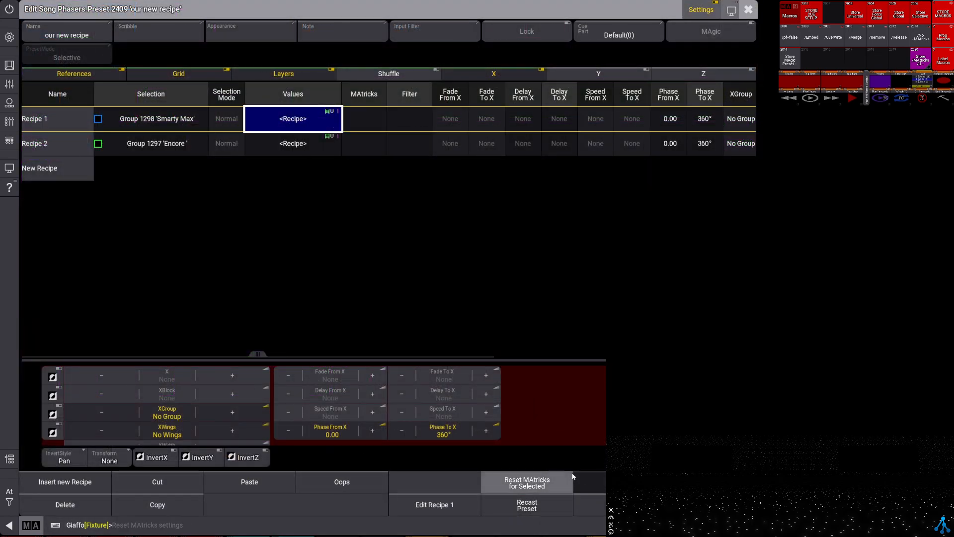
left_click(435, 504)
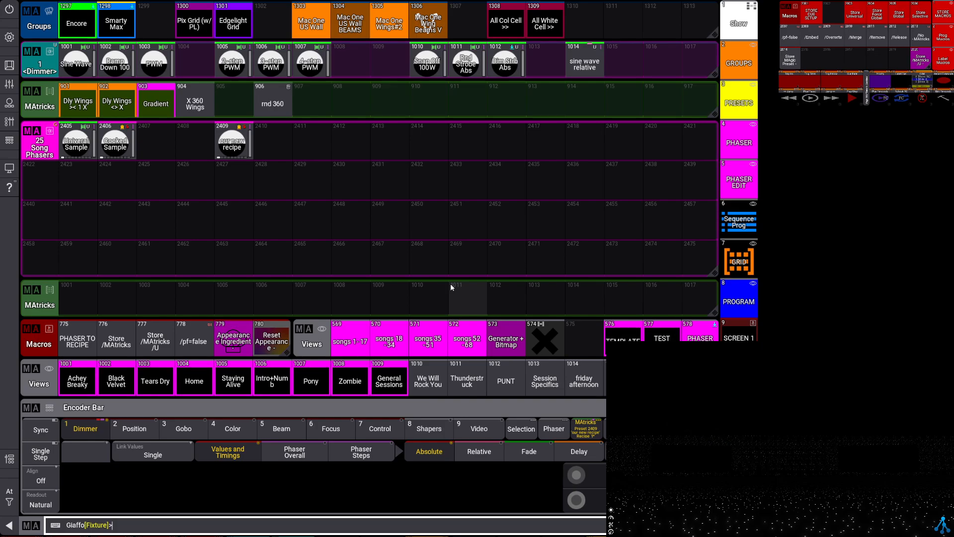
left_click(735, 180)
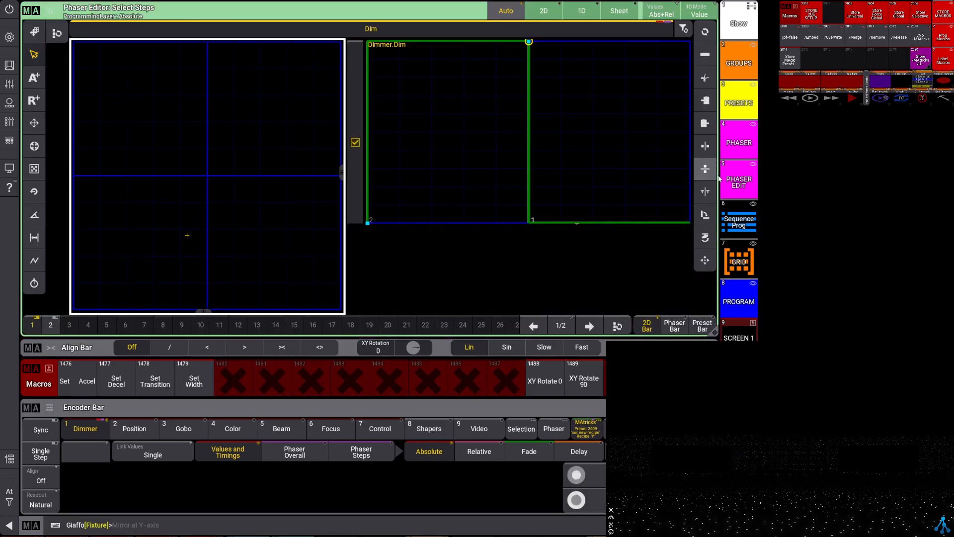
left_click(736, 143)
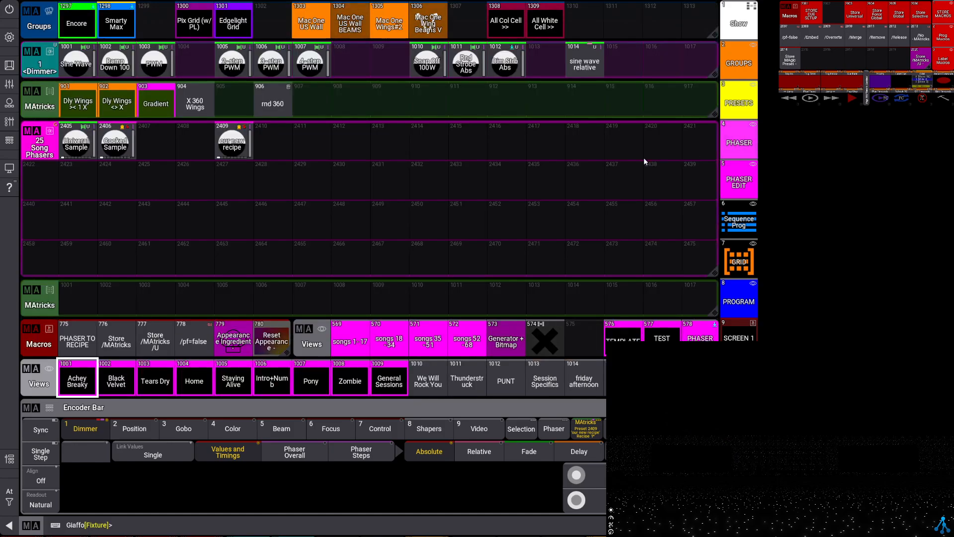
left_click(374, 201)
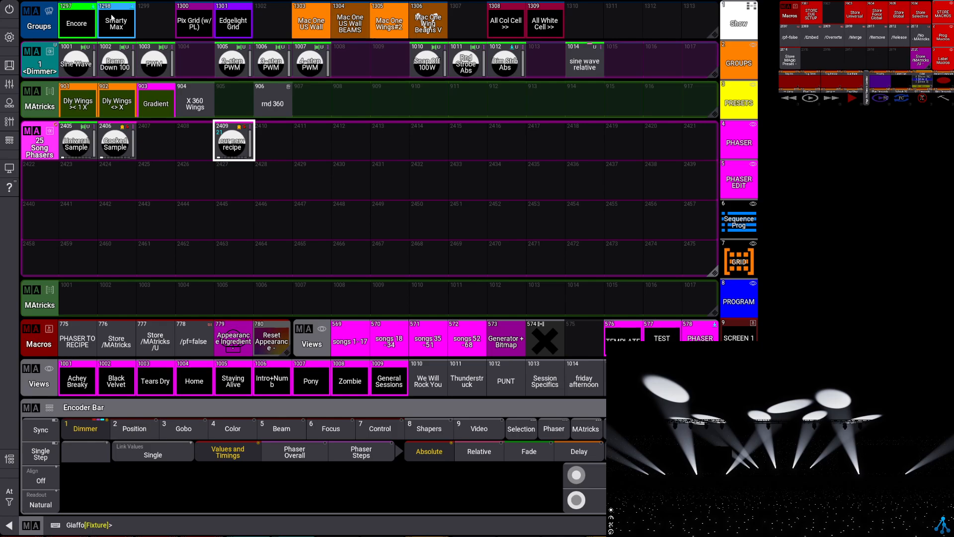
Load Recipe 1 of "our new recipe" for editing and store it with MAtricks as universal into preset 2410.
left_click_drag(227, 142, 192, 143)
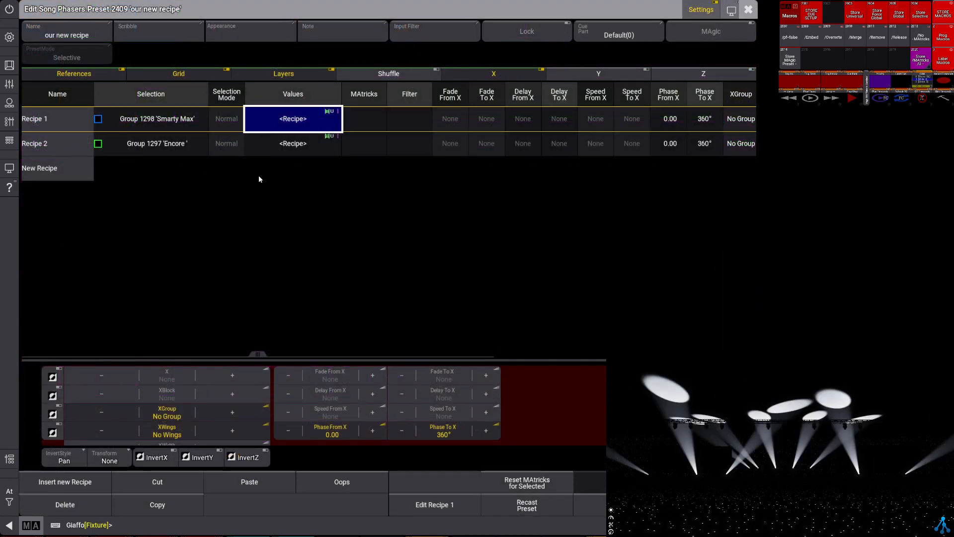
left_click(414, 508)
left_click(156, 341)
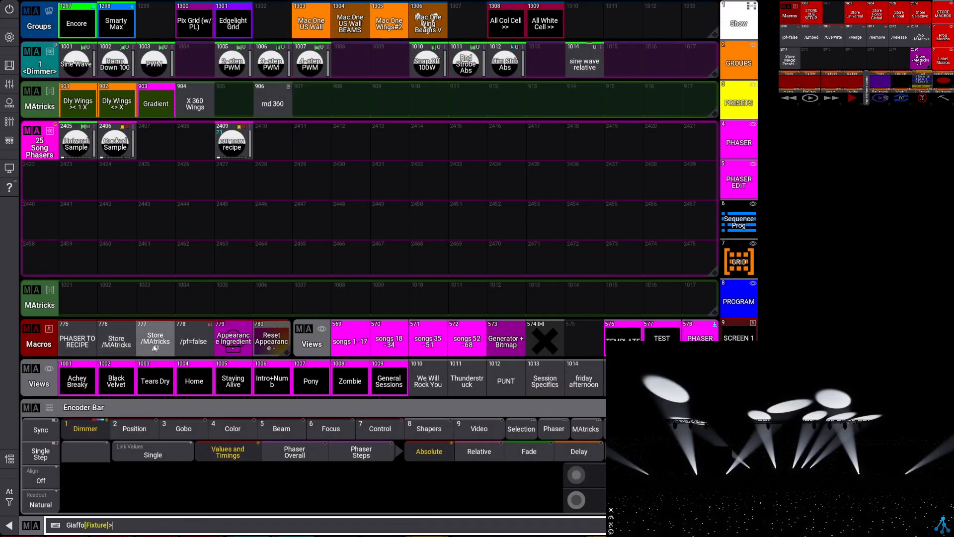
left_click(268, 144)
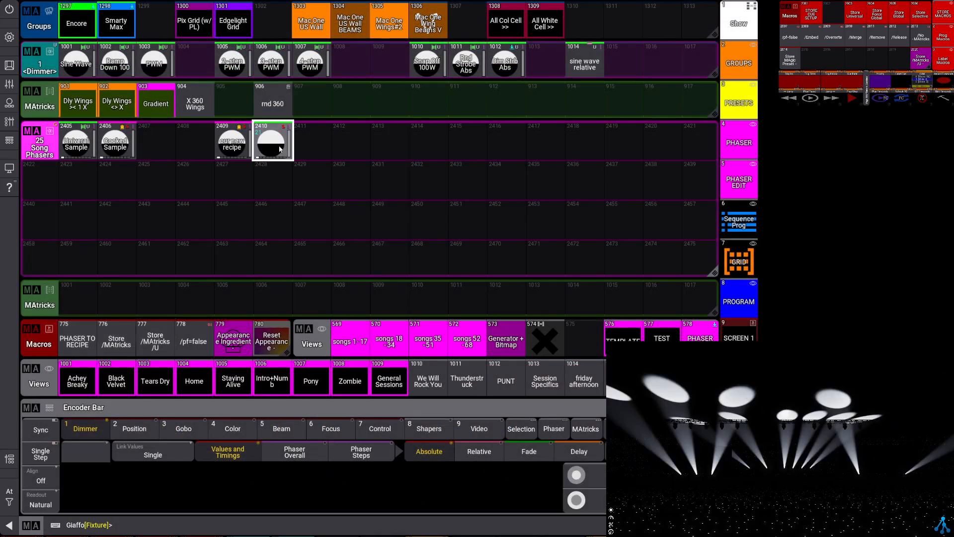
left_click(328, 229)
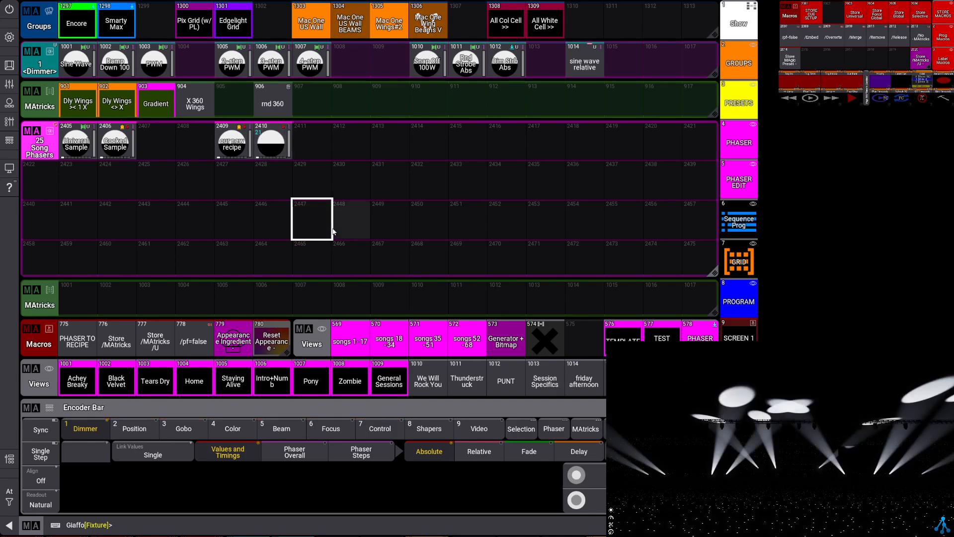
Recall preset 2410 on the Smarty Max group, store it with MAtricks as universal into preset 2411, and clear the programmer.
left_click(119, 25)
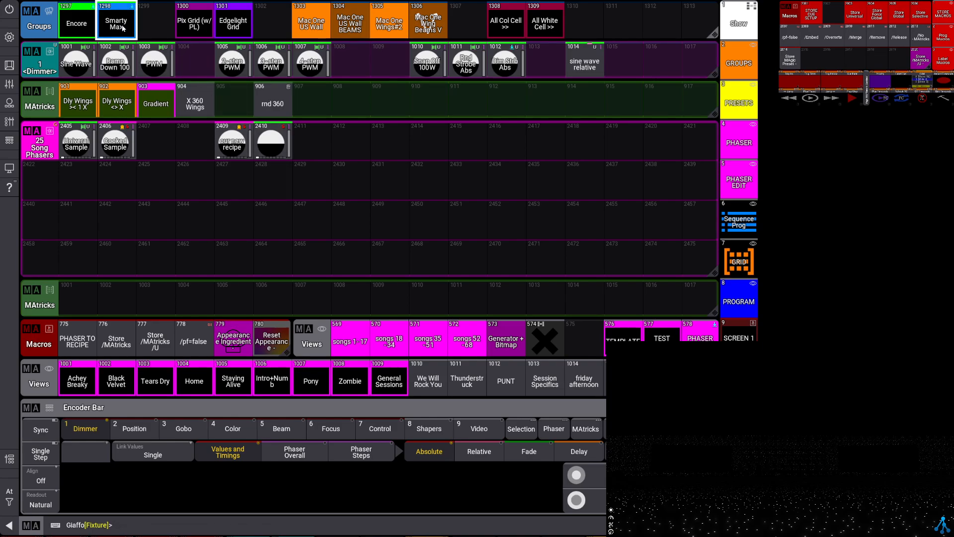
left_click(272, 145)
left_click(157, 344)
left_click(313, 145)
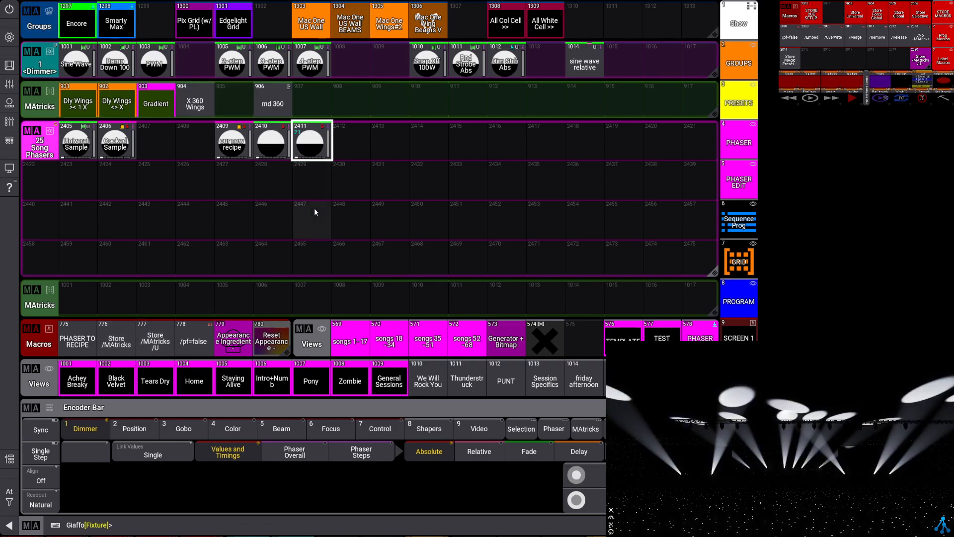
left_click(273, 219)
With Smarty Max selected, load Recipe 1 of "our new recipe" for editing and store it with MAtricks as universal preset 2413.
left_click_drag(232, 143, 194, 144)
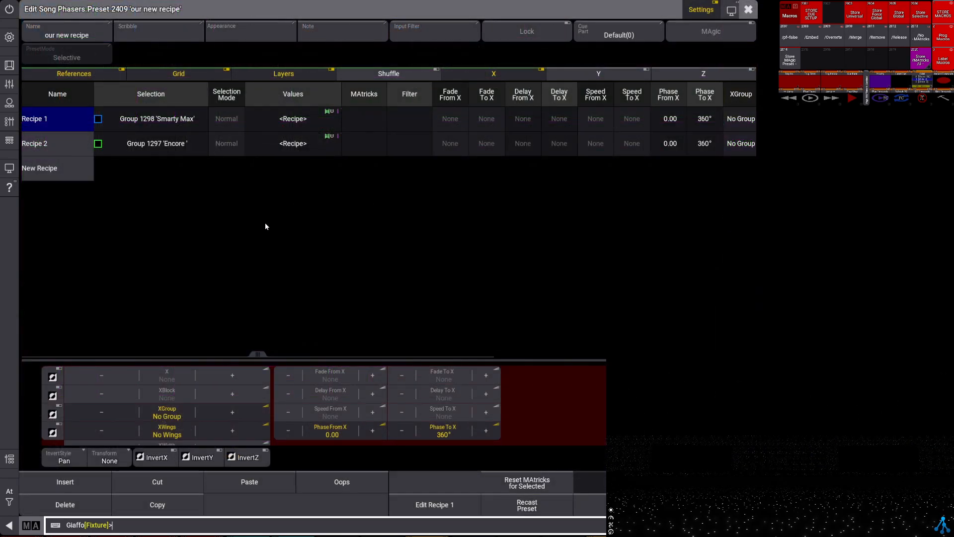
key("Escape")
left_click(113, 20)
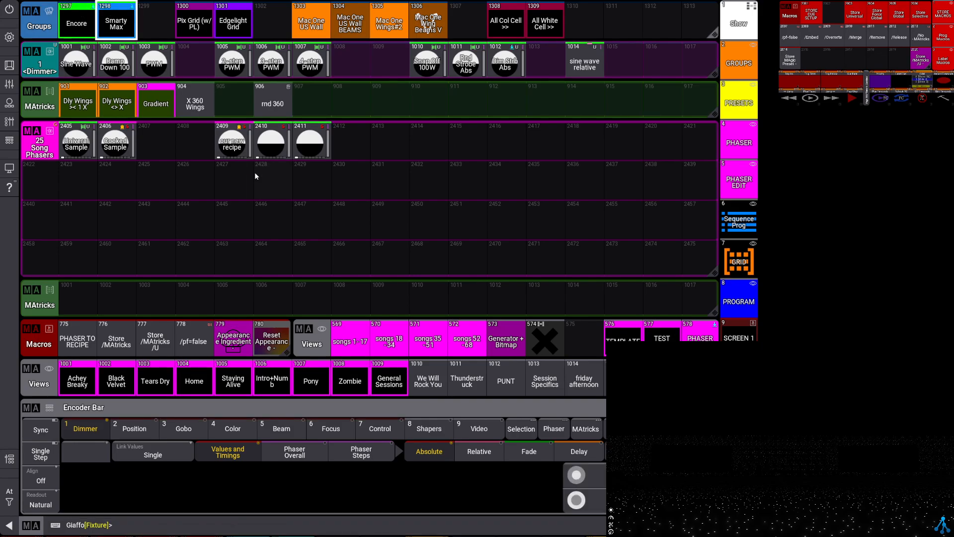
left_click_drag(233, 141, 201, 142)
left_click(296, 115)
left_click(442, 513)
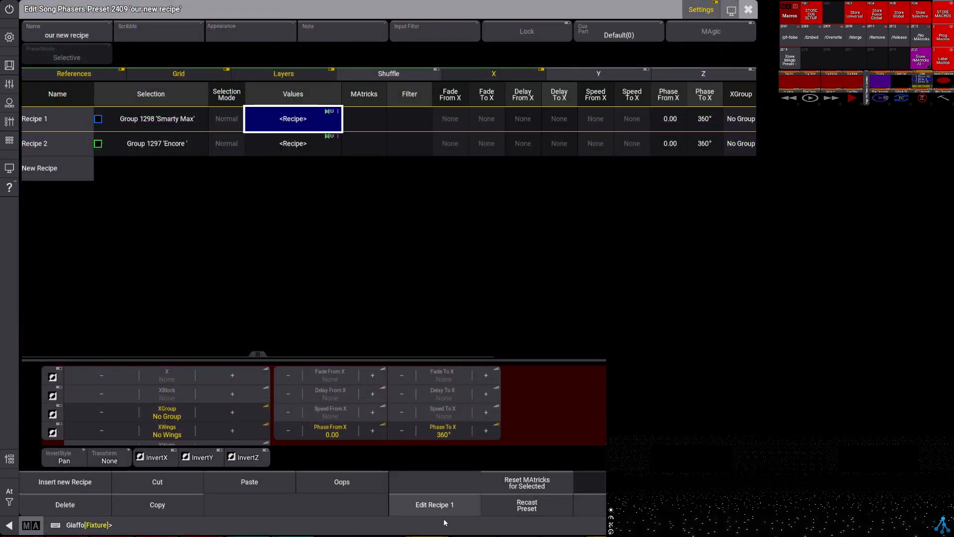
left_click(145, 344)
left_click(379, 140)
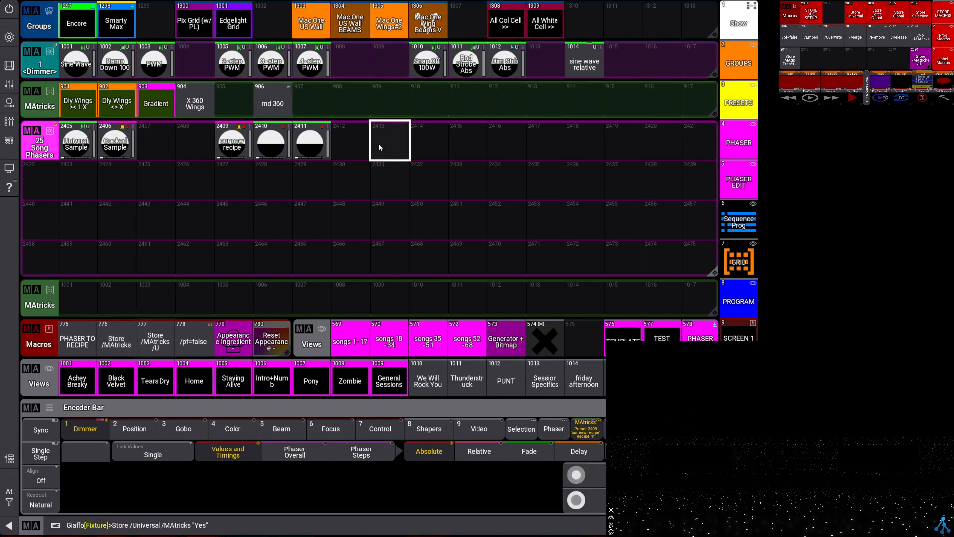
Test preset 2413 on Smarty Max, clear the programmer, and delete presets 2410 and 2411.
left_click(120, 25)
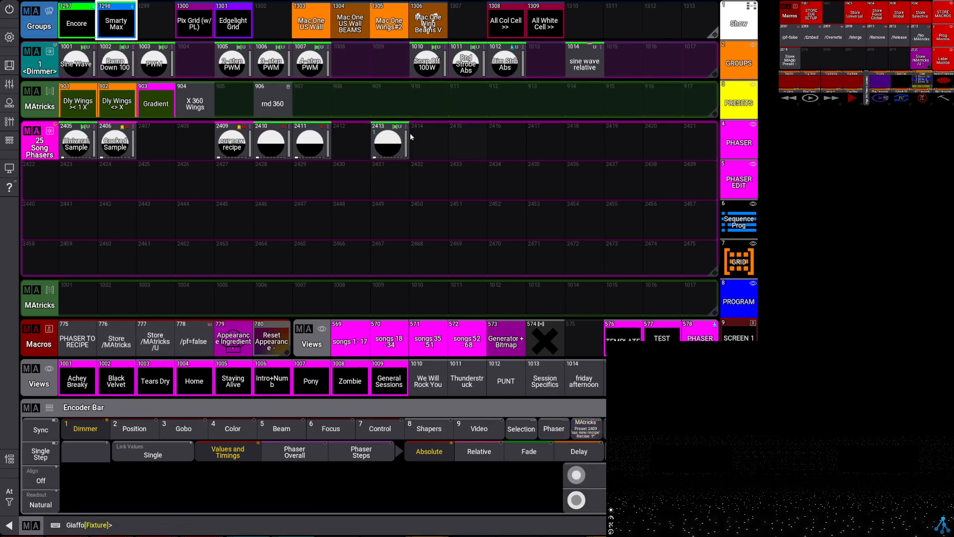
left_click(387, 142)
key("Escape")
left_click_drag(273, 143, 304, 108)
left_click_drag(312, 143, 343, 108)
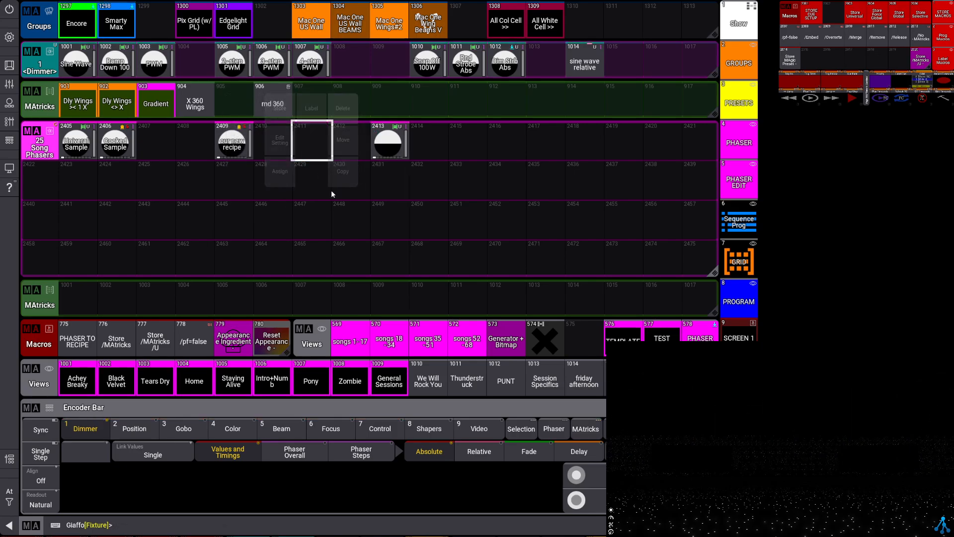
Preview preset 2413 on the Smarty Max group and clear the programmer.
left_click(123, 14)
left_click(310, 211)
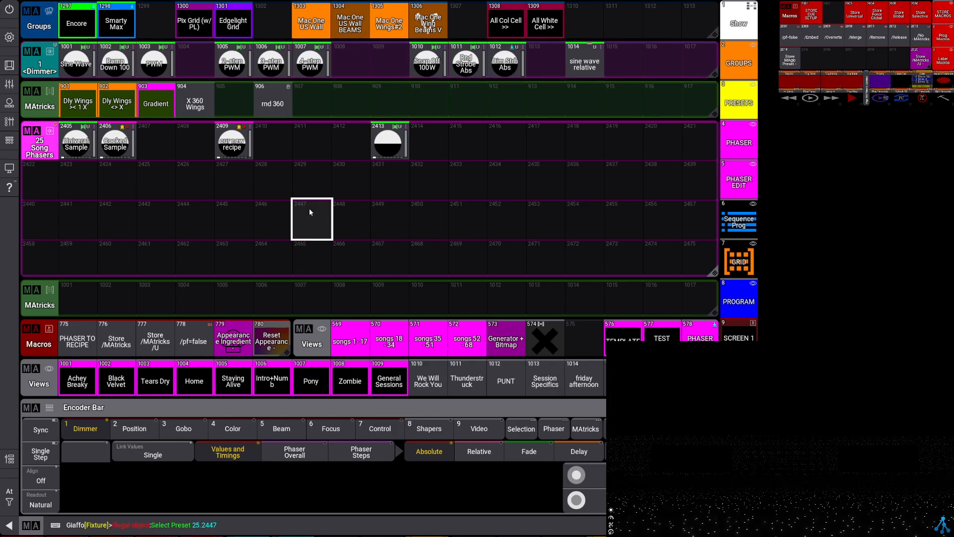
left_click(125, 20)
left_click(373, 155)
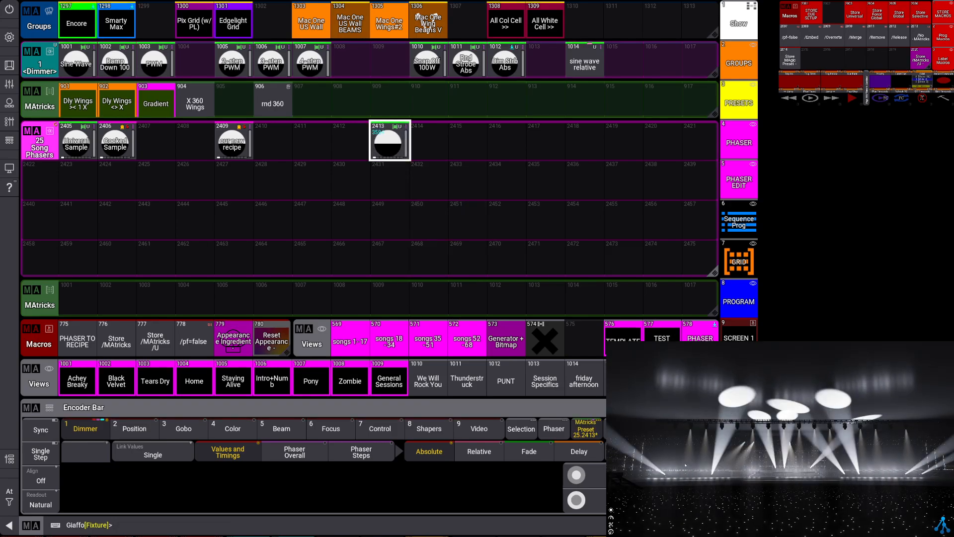
key("Escape")
left_click(347, 214)
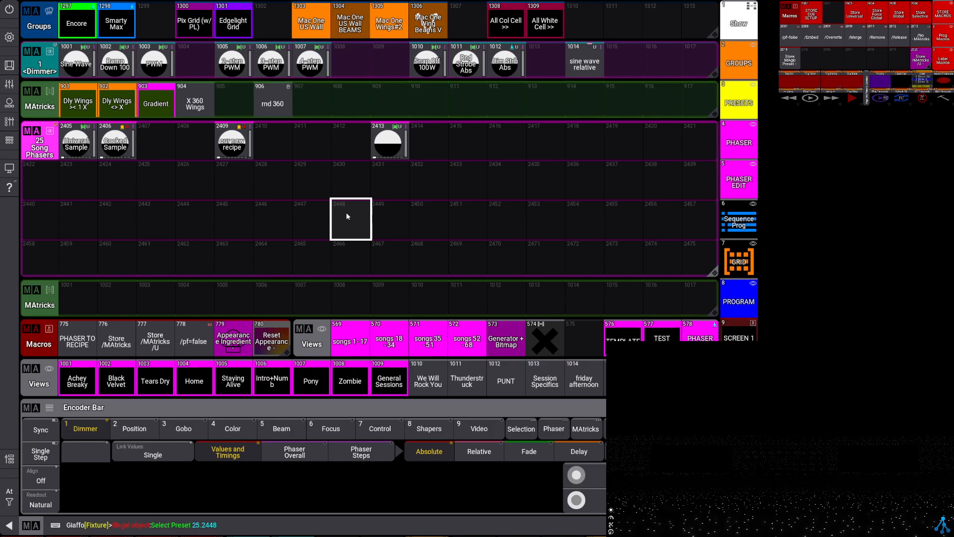
Recall preset 2413 on Smarty Max and adjust its phaser step width and transition so the dimmer ramps down linearly.
left_click(116, 23)
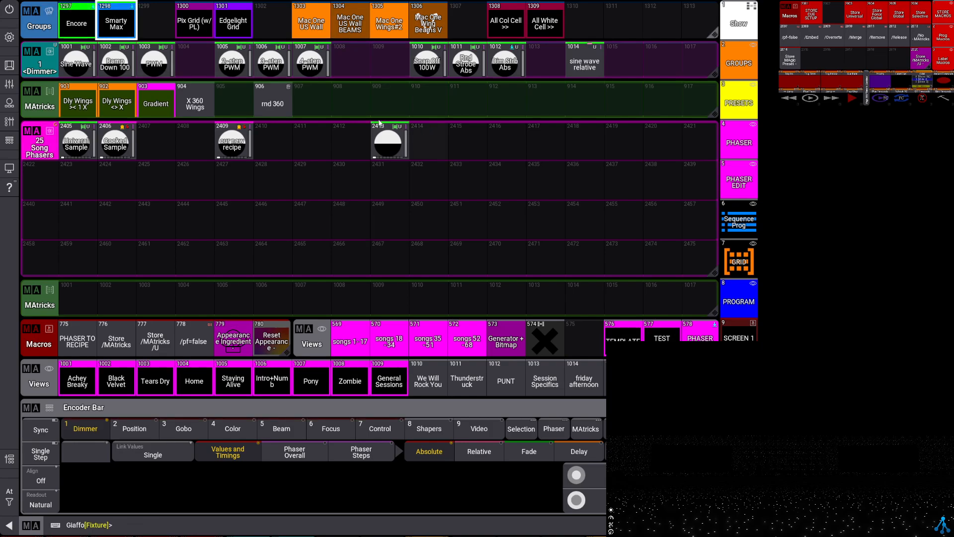
left_click(402, 141)
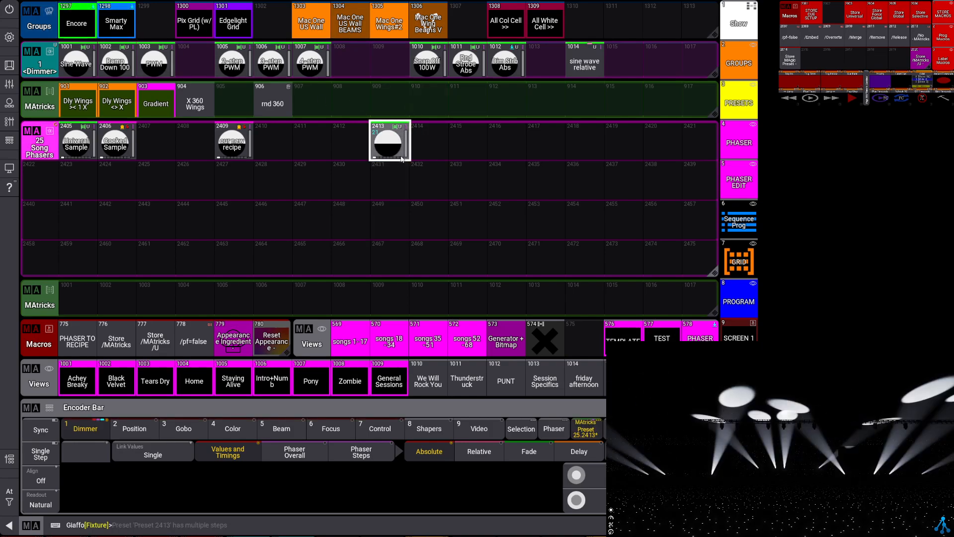
left_click(701, 331)
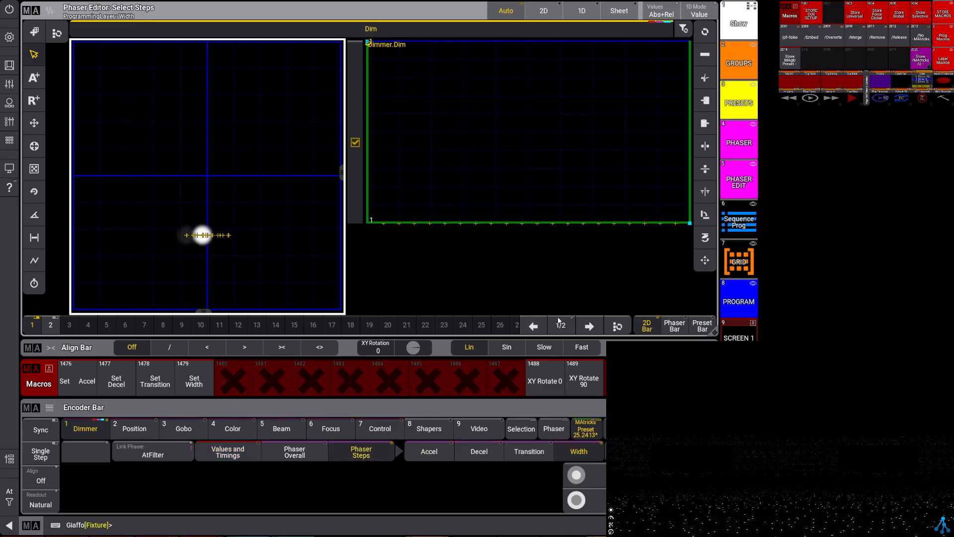
left_click(559, 321)
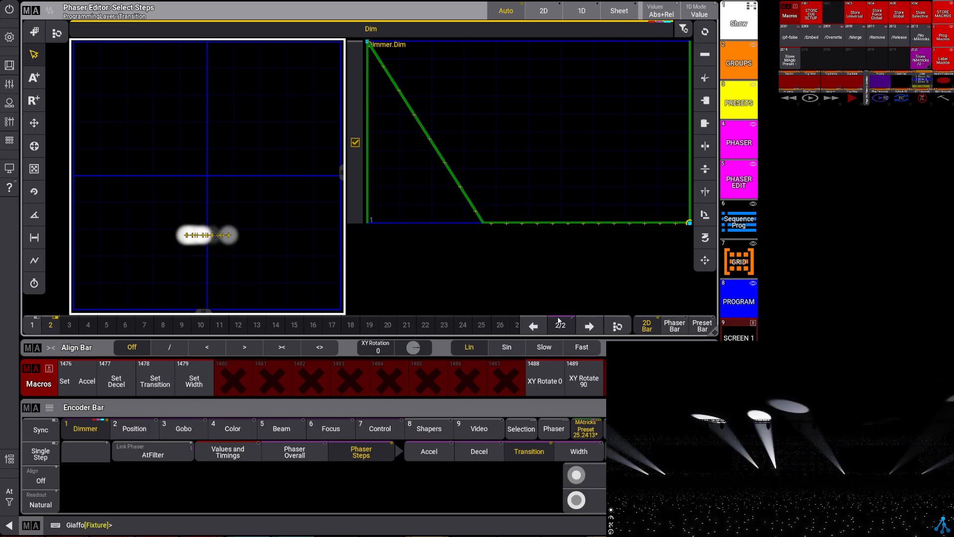
Overwrite preset 2413 with the edited phaser as universal including MAtricks, and clear the programmer.
left_click(741, 145)
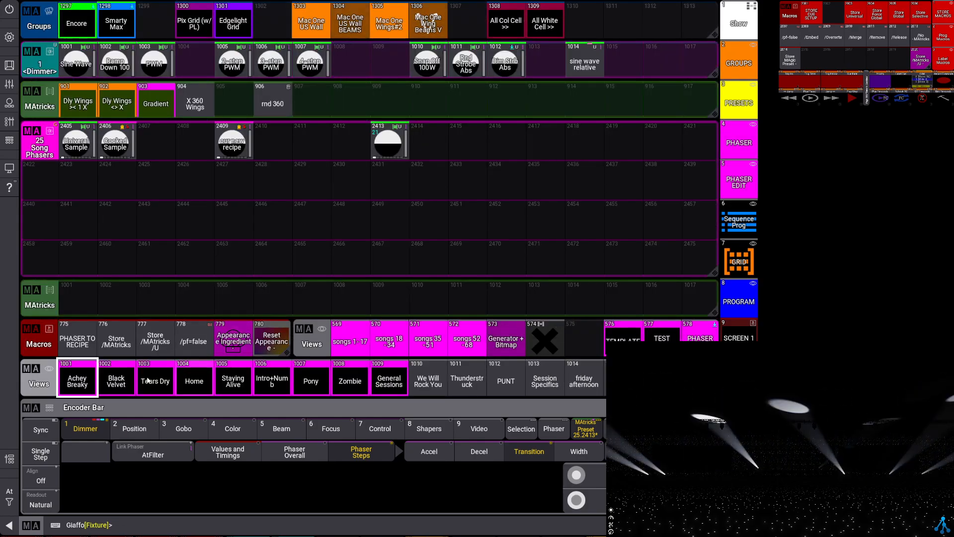
left_click(155, 341)
left_click(391, 144)
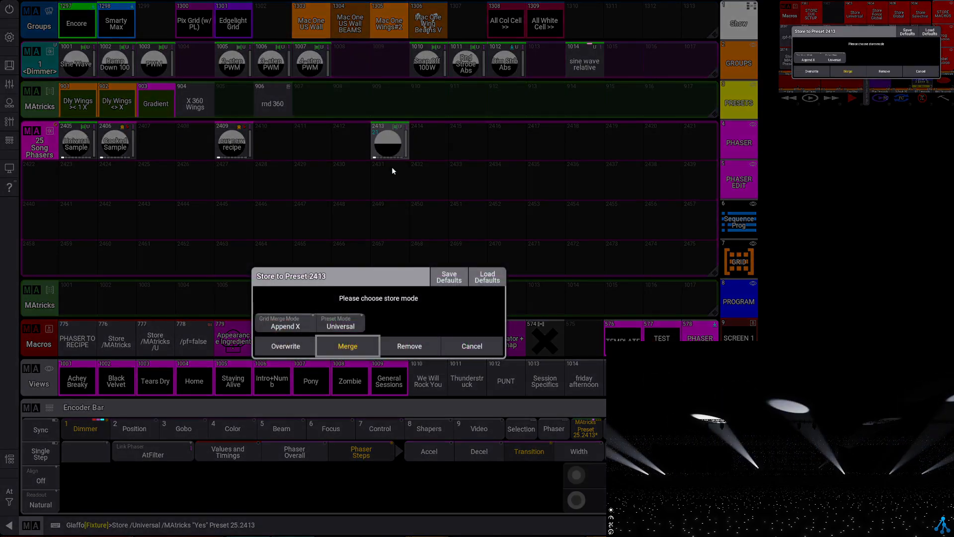
left_click(301, 346)
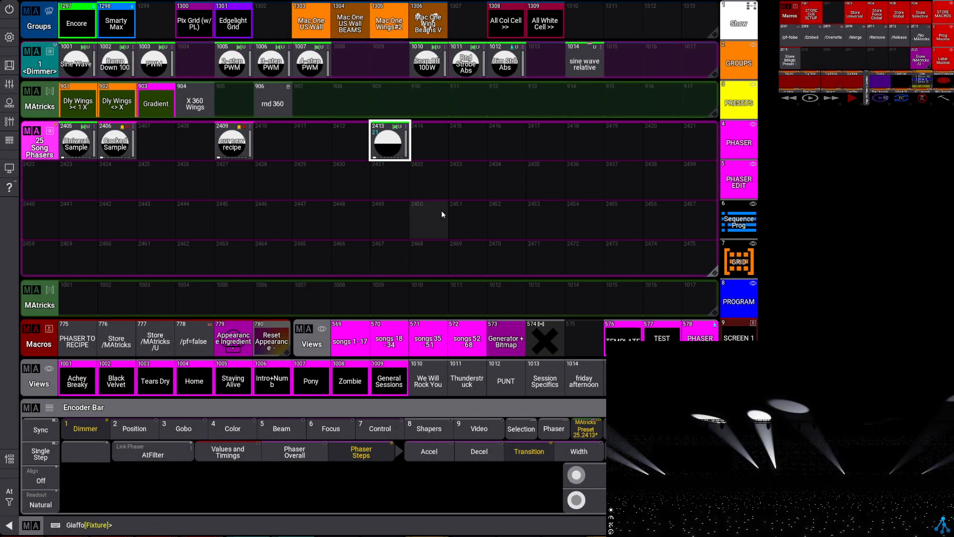
left_click(442, 211)
key("Escape")
Preview the updated preset 2413 on Smarty Max and clear the programmer.
left_click(124, 20)
left_click(392, 137)
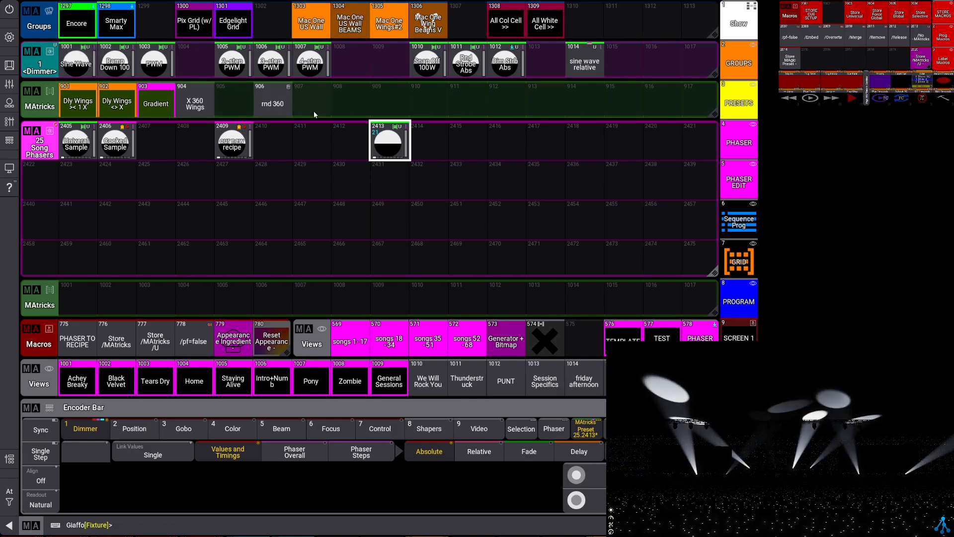
key("Escape")
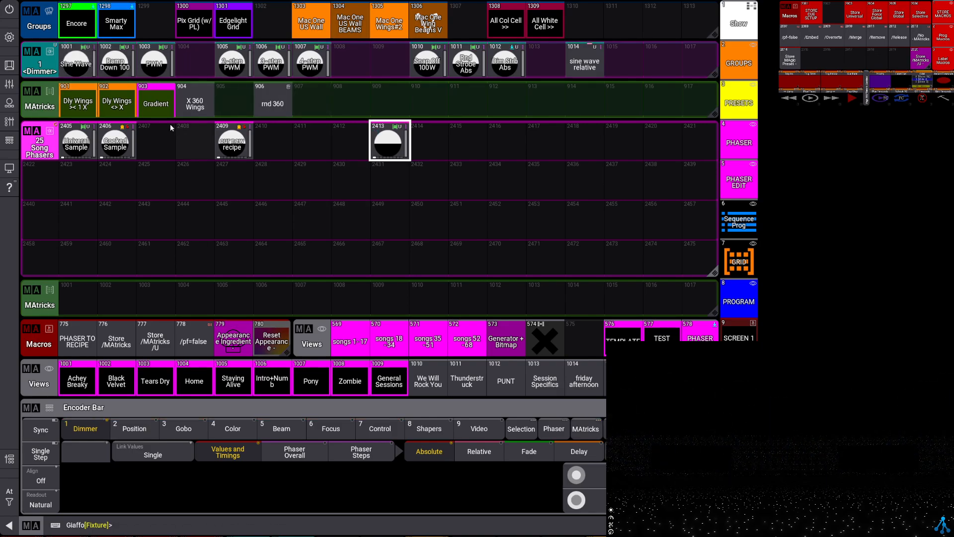
Recall preset 2413 on Smarty Max and merge it into both recipe values of preset 2409 as ForceGlobal including MAtricks.
left_click(120, 27)
left_click(388, 142)
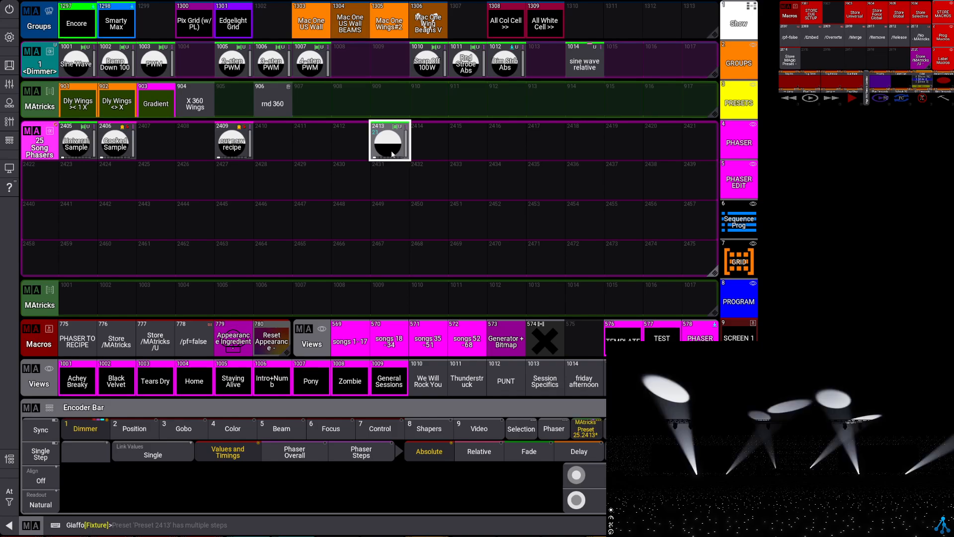
left_click_drag(227, 148, 204, 136)
left_click(205, 138)
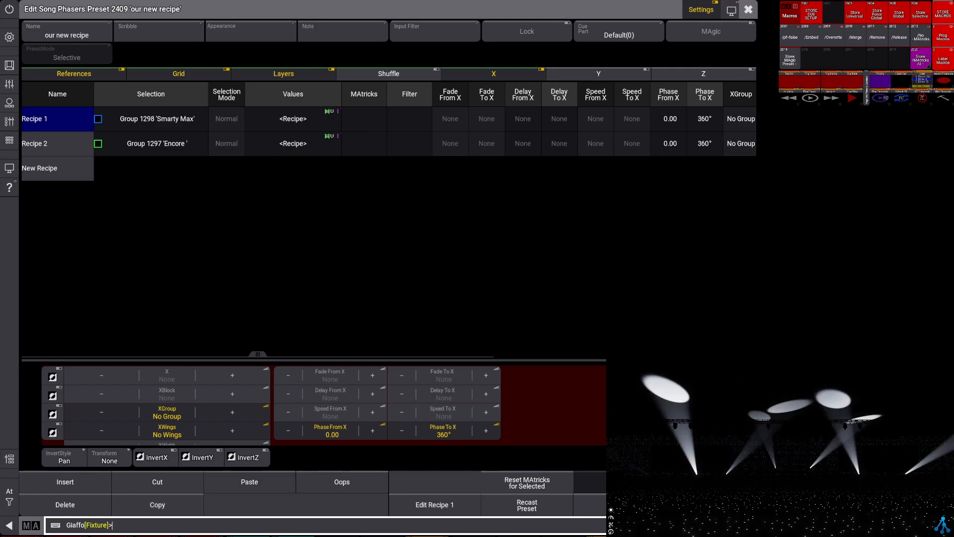
left_click(921, 58)
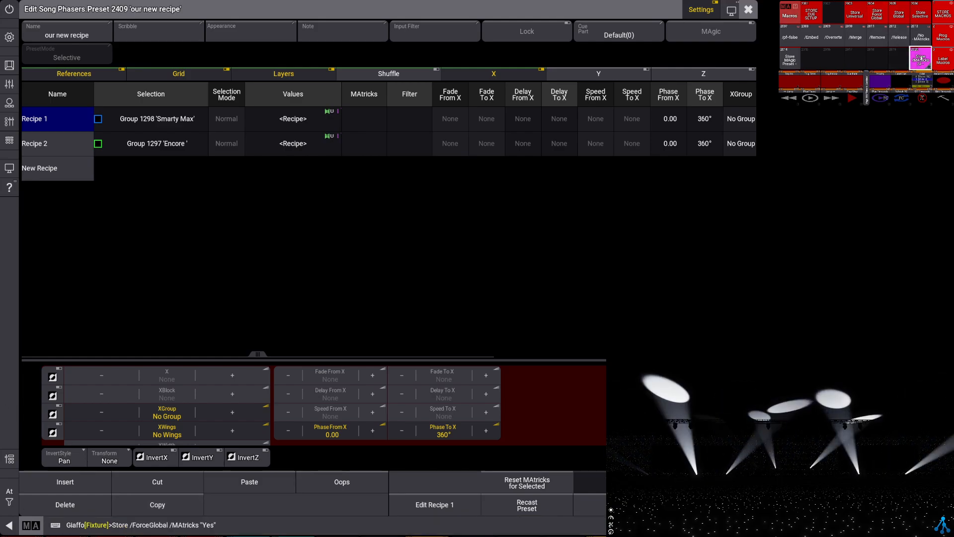
left_click(316, 116)
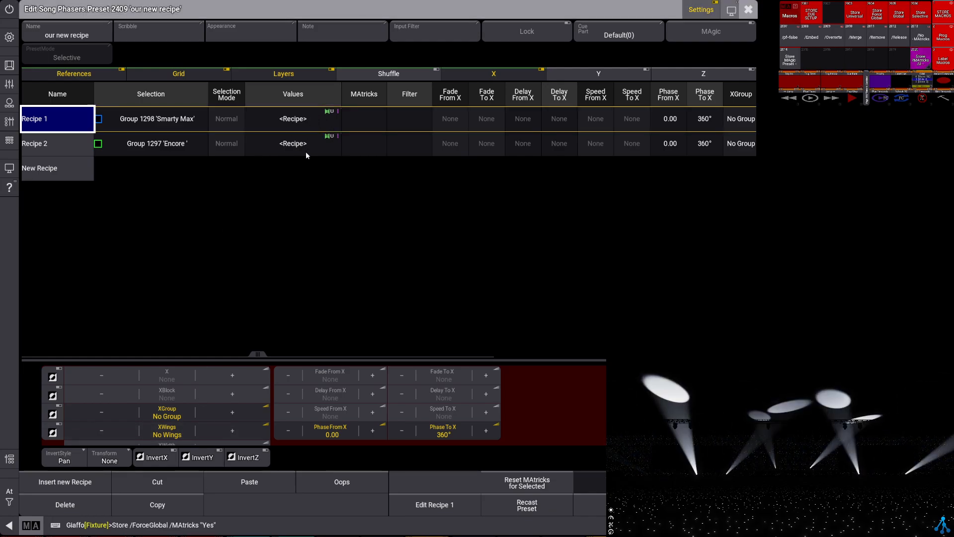
left_click_drag(313, 115, 305, 145)
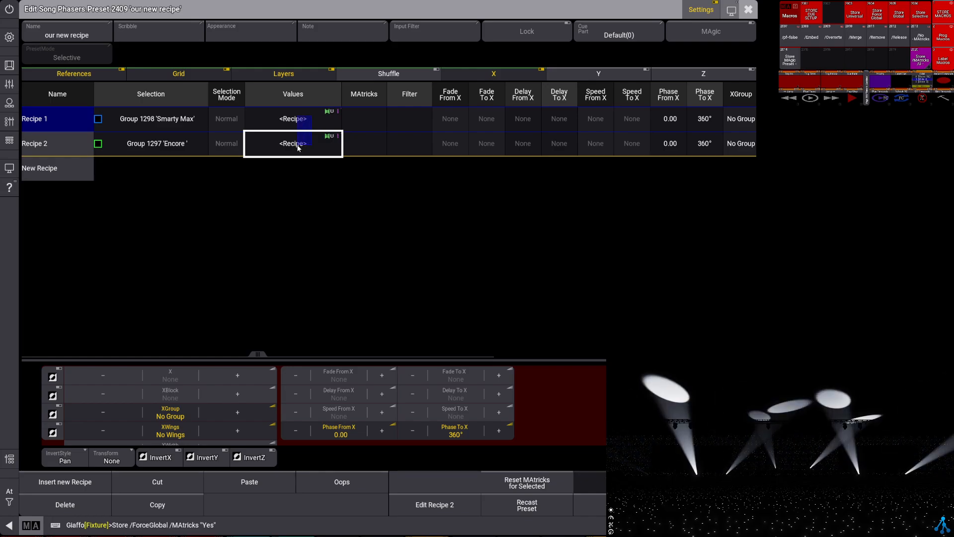
left_click_drag(299, 148, 298, 147)
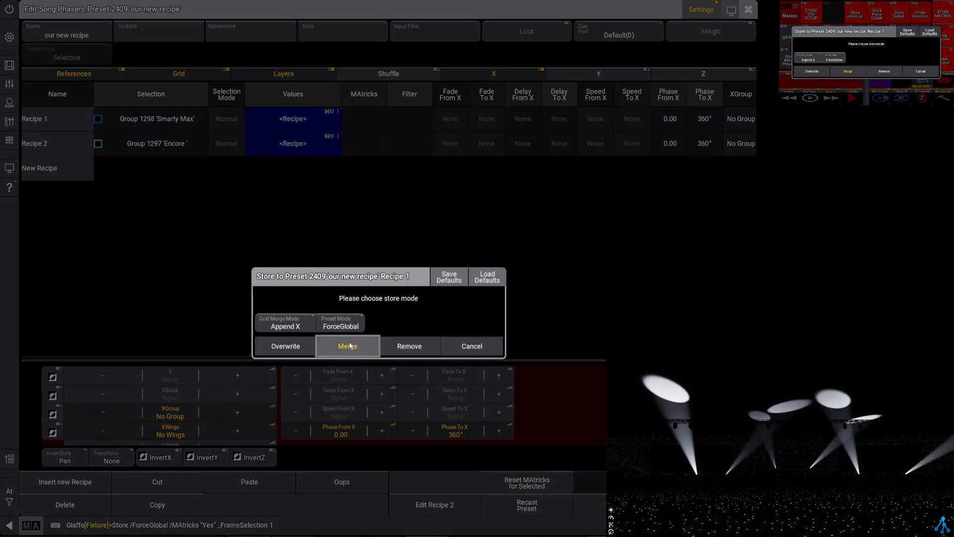
left_click(338, 351)
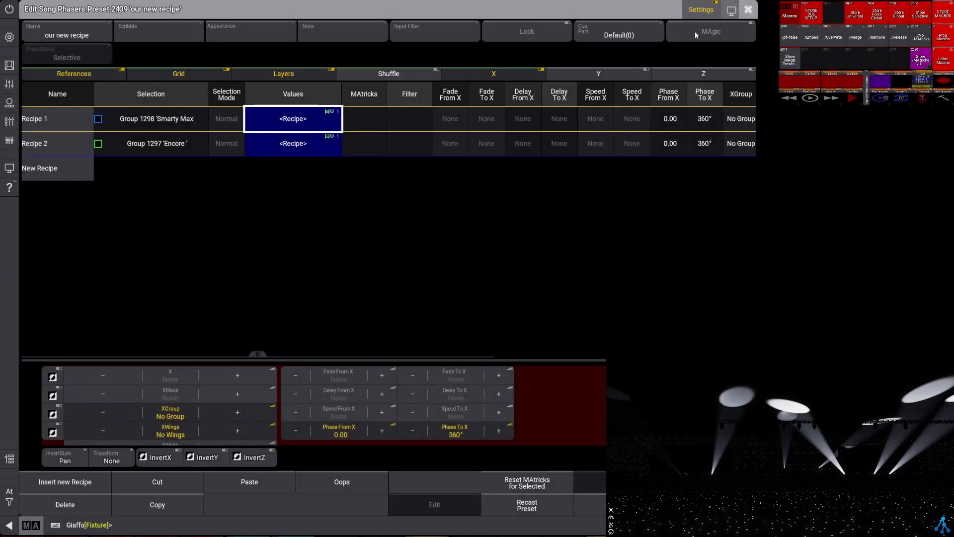
left_click(749, 9)
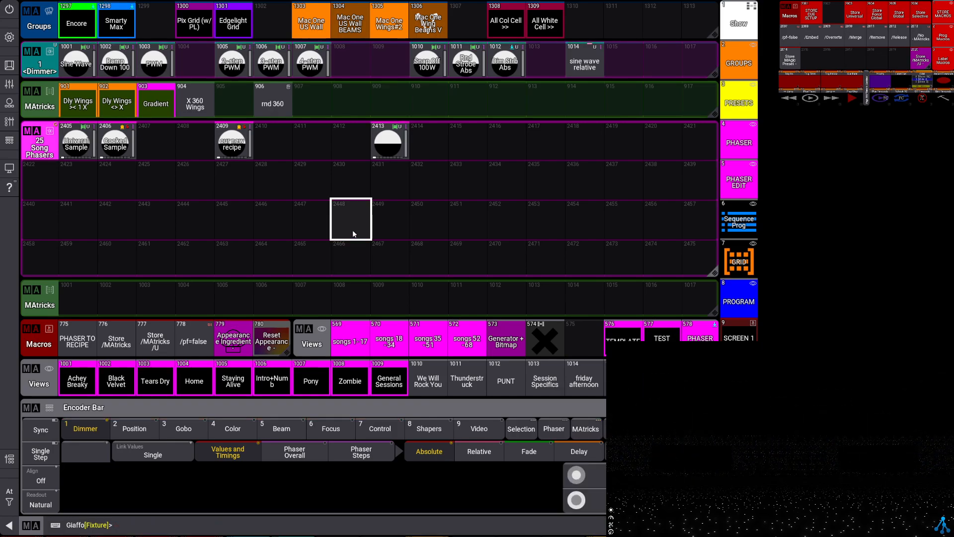
Preview the updated preset 2409 and clear the programmer.
left_click(222, 154)
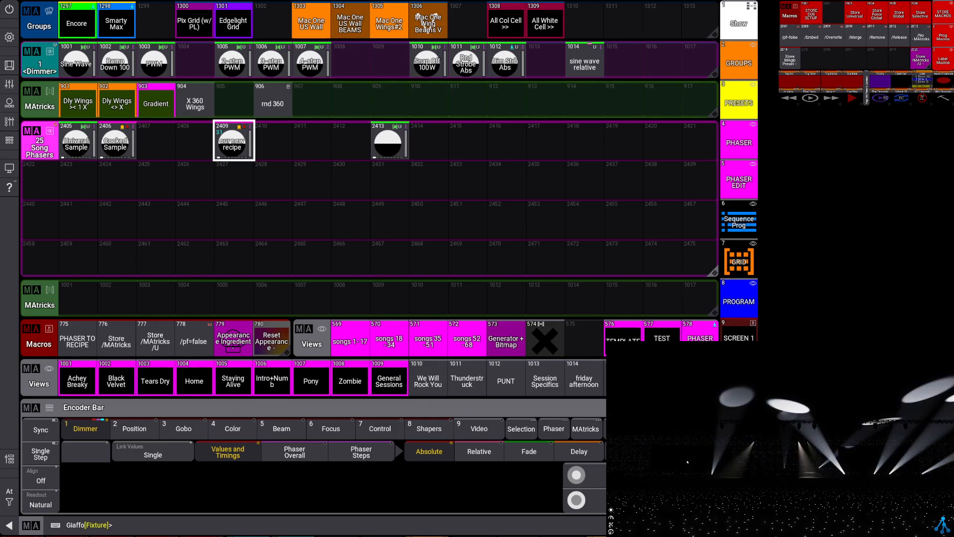
left_click(327, 193)
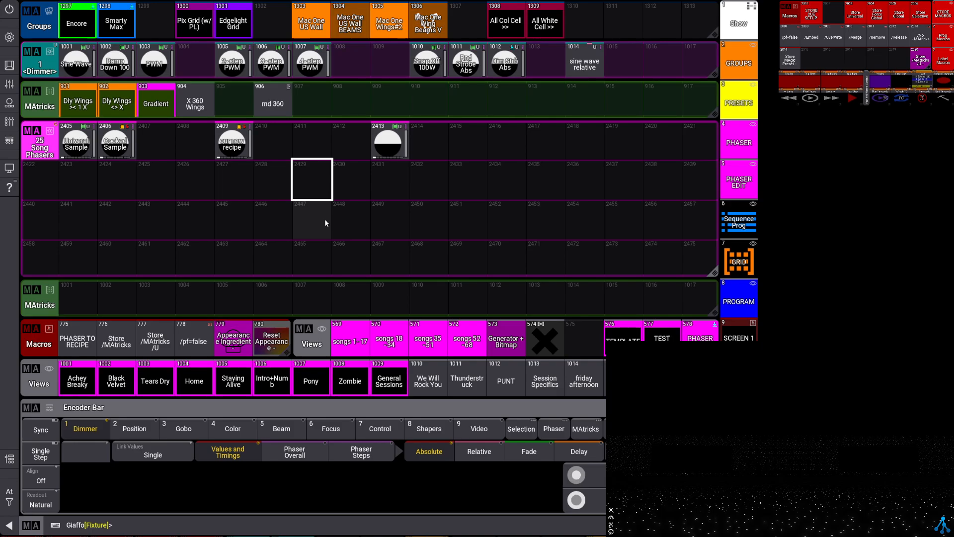
Apply the PWM dimmer phaser and the rnd 360 MAtricks to the Smarty Max group.
left_click(124, 30)
left_click(154, 59)
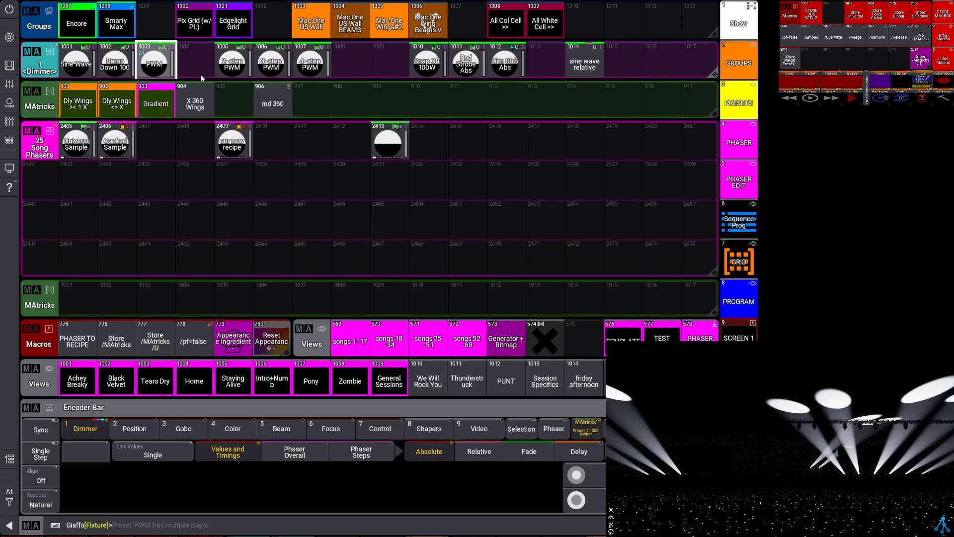
left_click(273, 102)
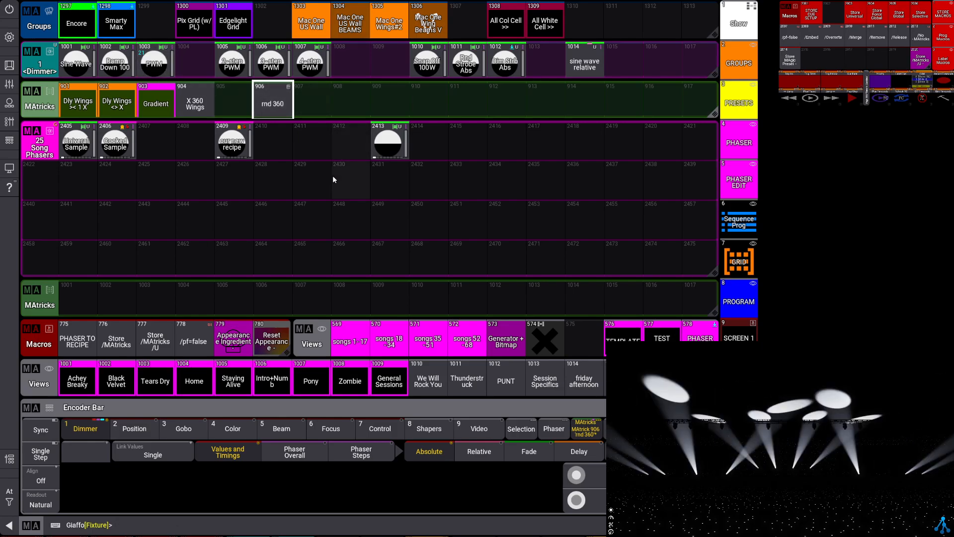
Delete preset 2413 and move the "our new recipe" preset to slot 2423.
left_click_drag(389, 143, 420, 109)
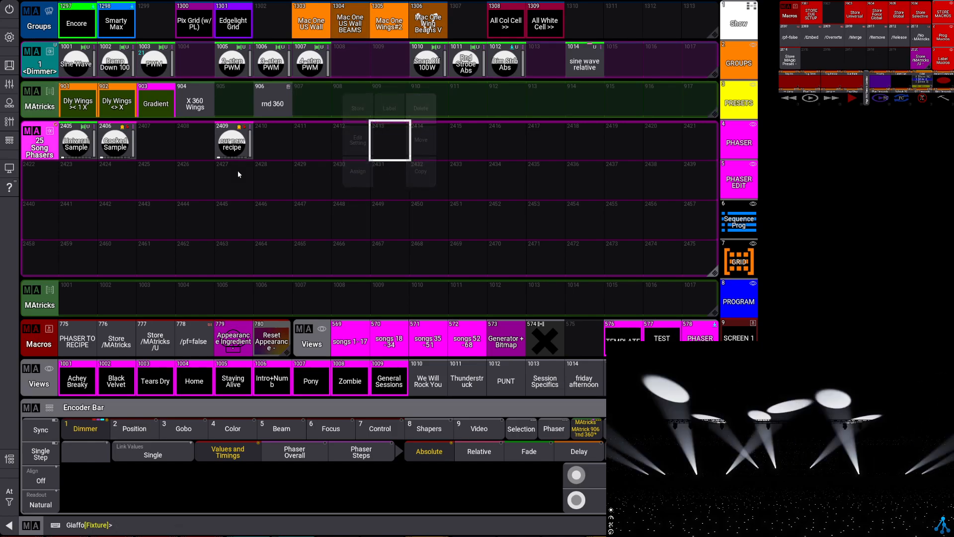
left_click_drag(234, 146, 265, 144)
left_click(80, 181)
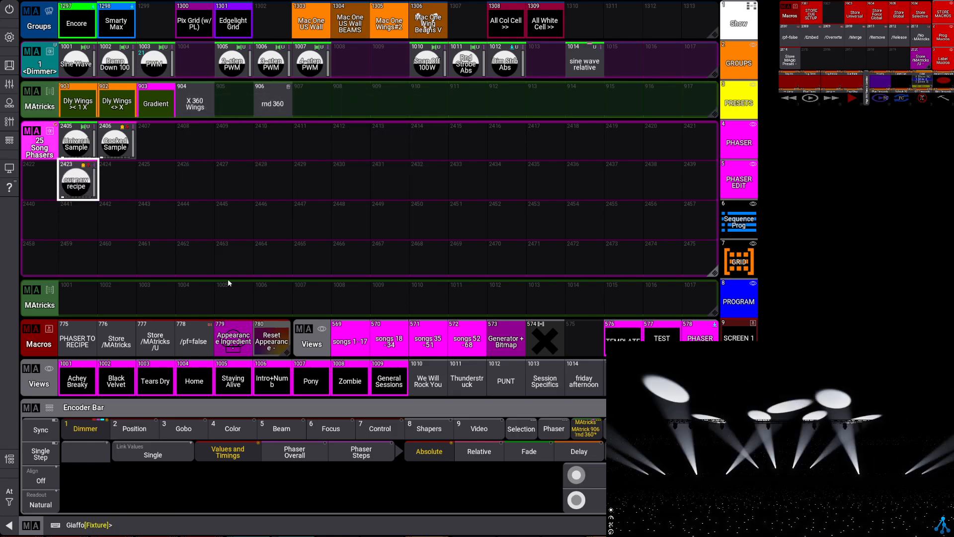
Store the phaser as universal preset 2409 including MAtricks and convert it into a recipe for the Smarty Max group.
left_click(160, 347)
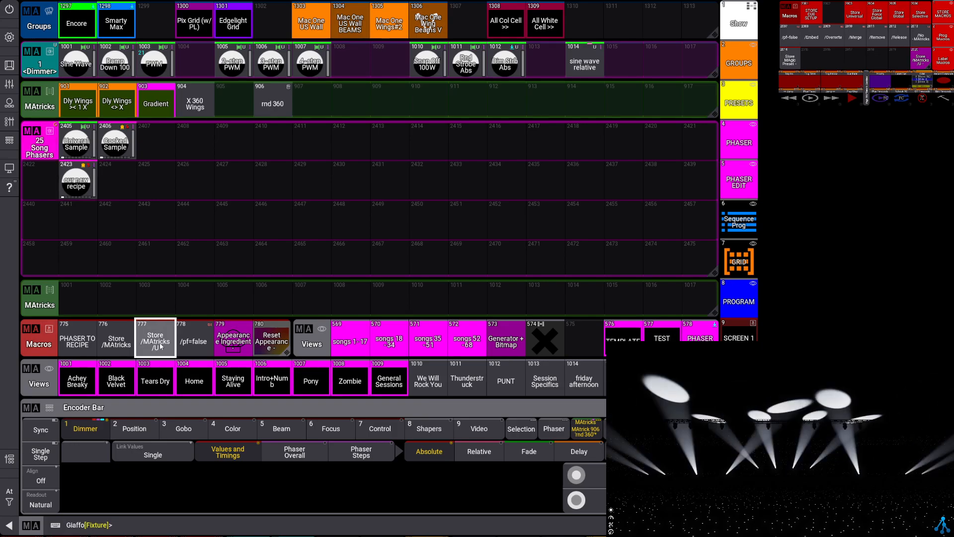
left_click(237, 141)
left_click_drag(237, 141, 207, 153)
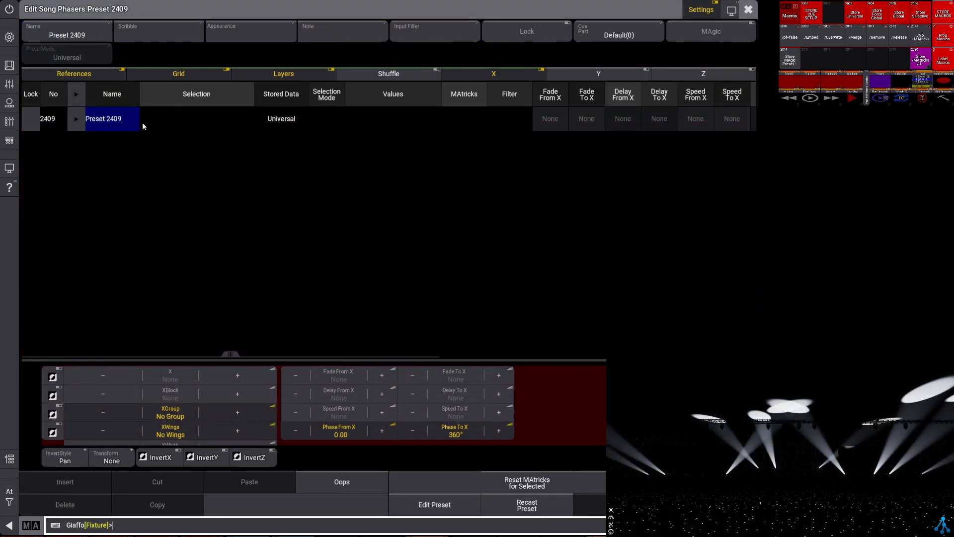
left_click(598, 489)
key("a")
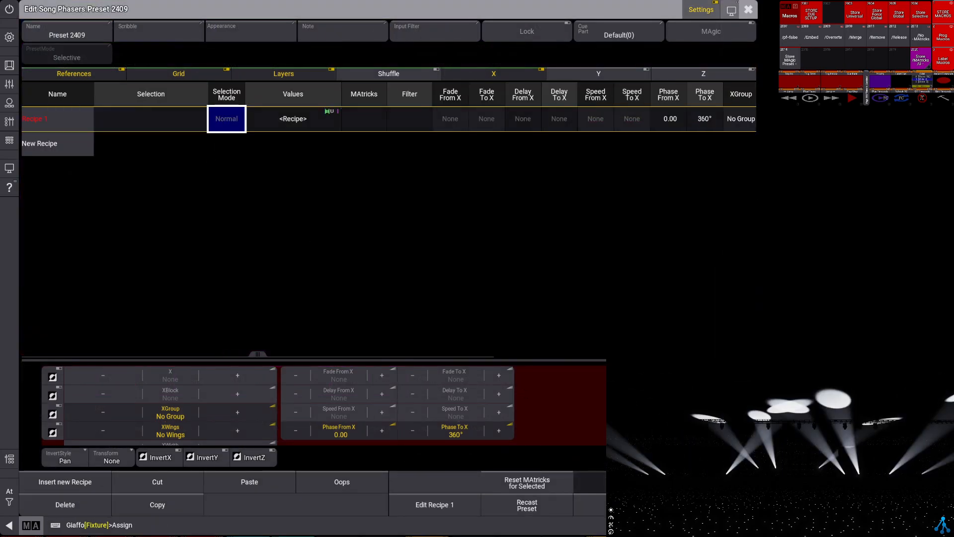
left_click(129, 114)
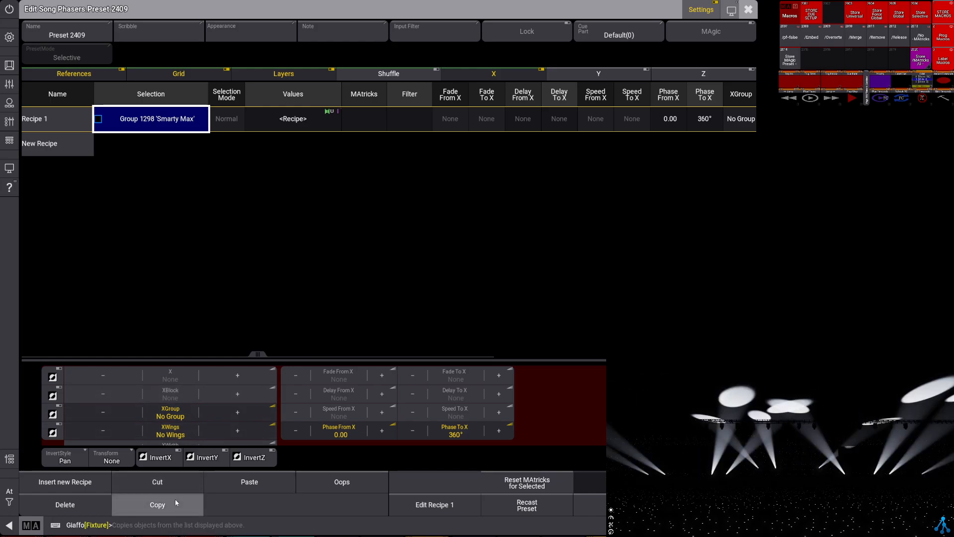
Close the preset editor, delete preset 2409 and clear the programmer.
key("Escape")
left_click(368, 203)
key("BackSpace")
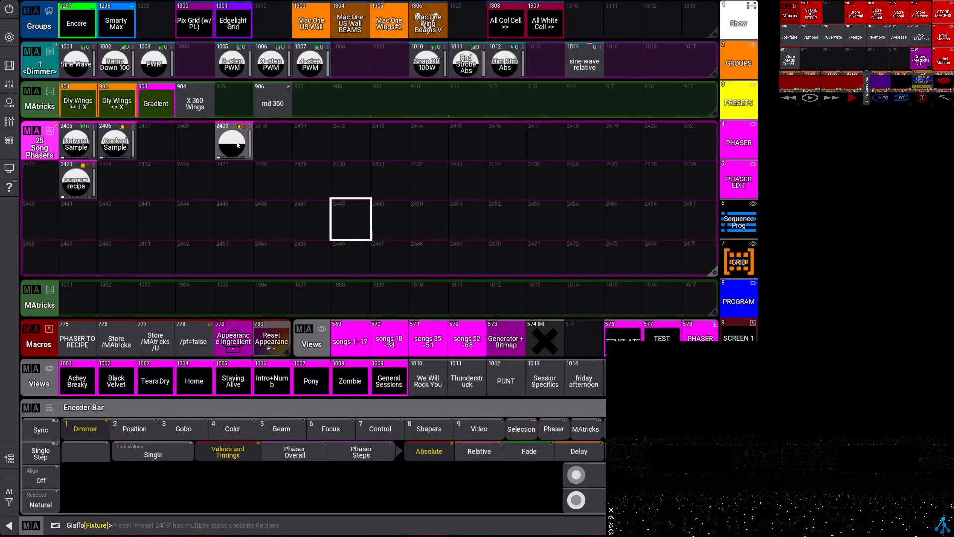
left_click_drag(242, 149, 273, 112)
left_click(343, 196)
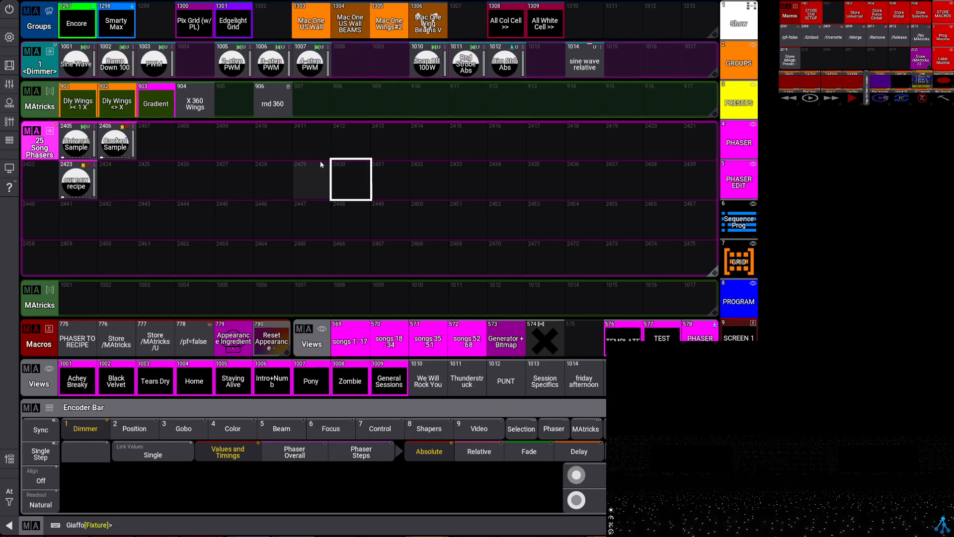
Apply the PWM phaser with the X 360 Wings MAtricks to Smarty Max and store it as universal preset 2408 including MAtricks.
left_click(122, 22)
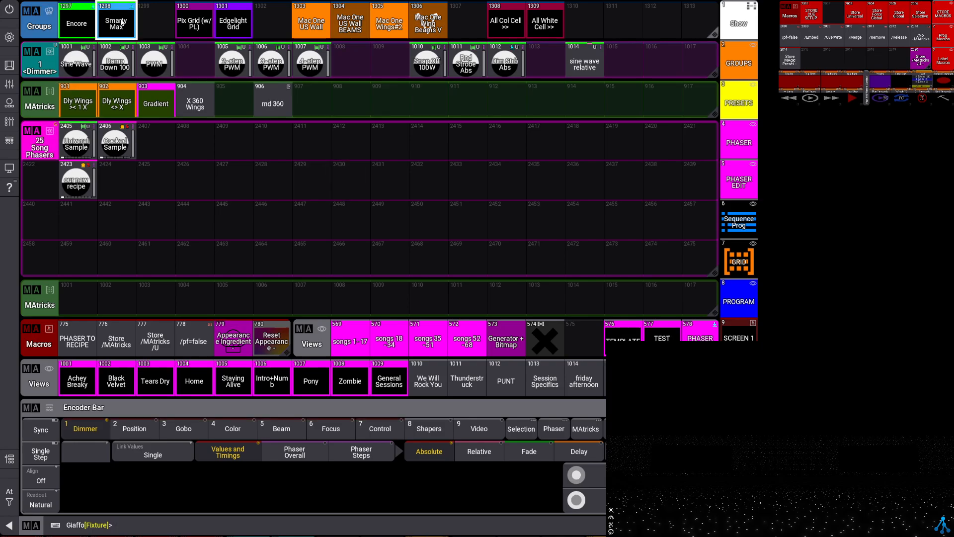
left_click(202, 106)
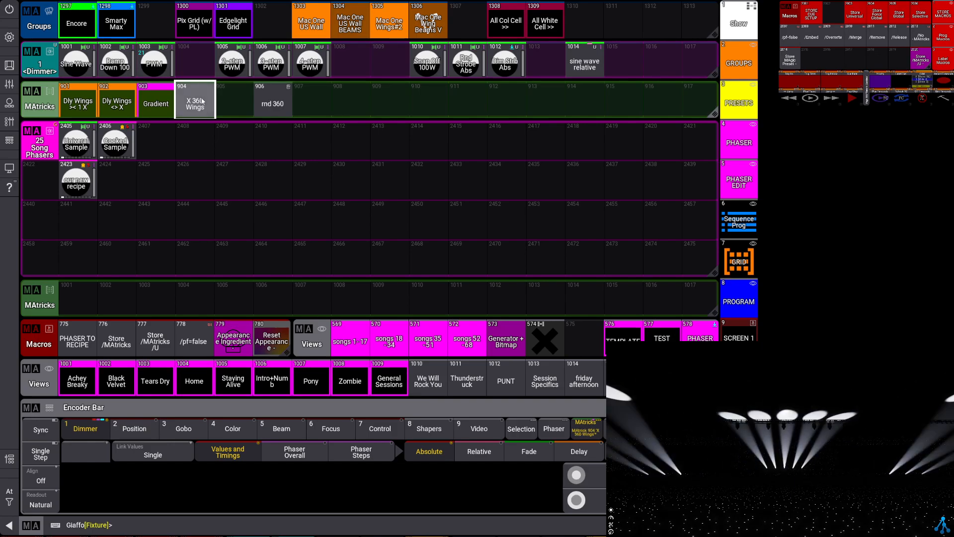
left_click(150, 338)
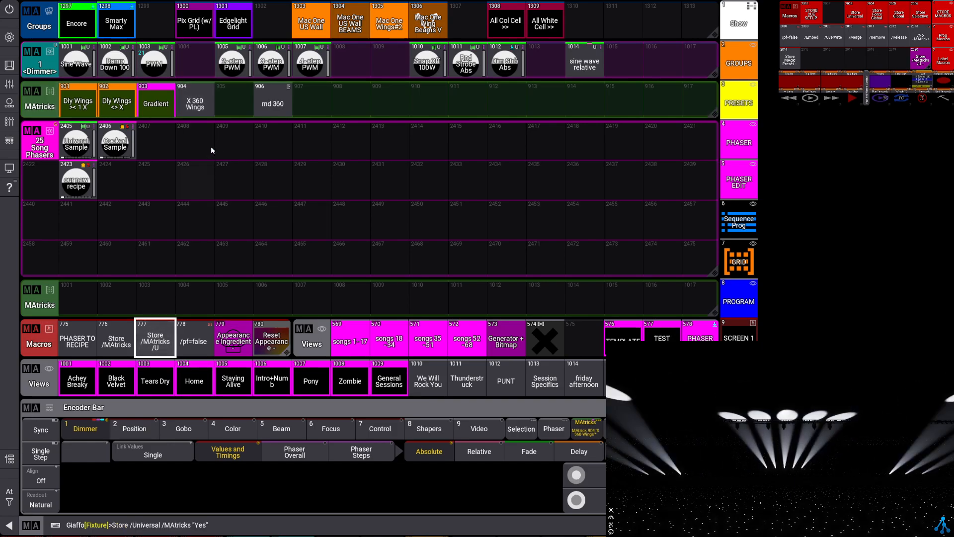
left_click(211, 149)
Convert preset 2408 into a recipe and assign the Smarty Max group to Recipe 1.
left_click_drag(196, 149, 158, 137)
left_click(522, 478)
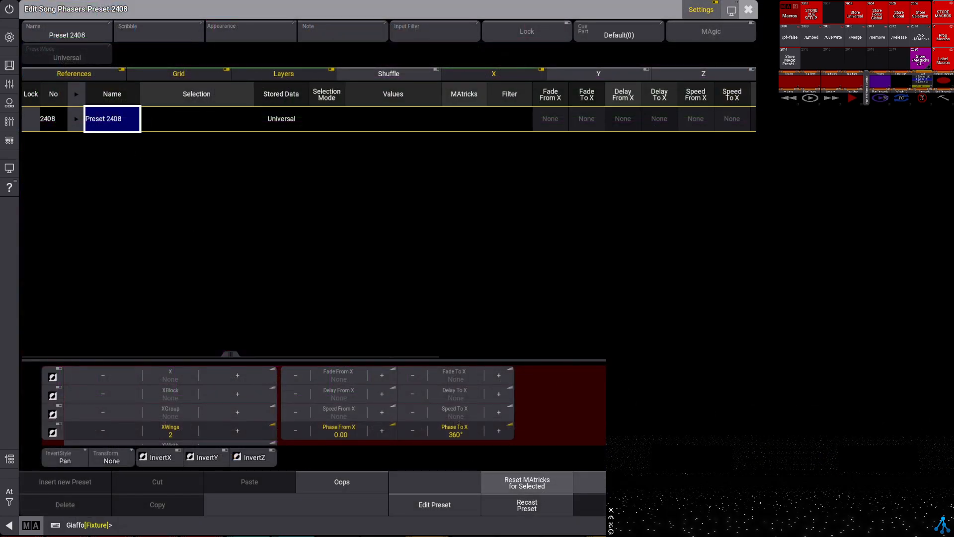
key("a")
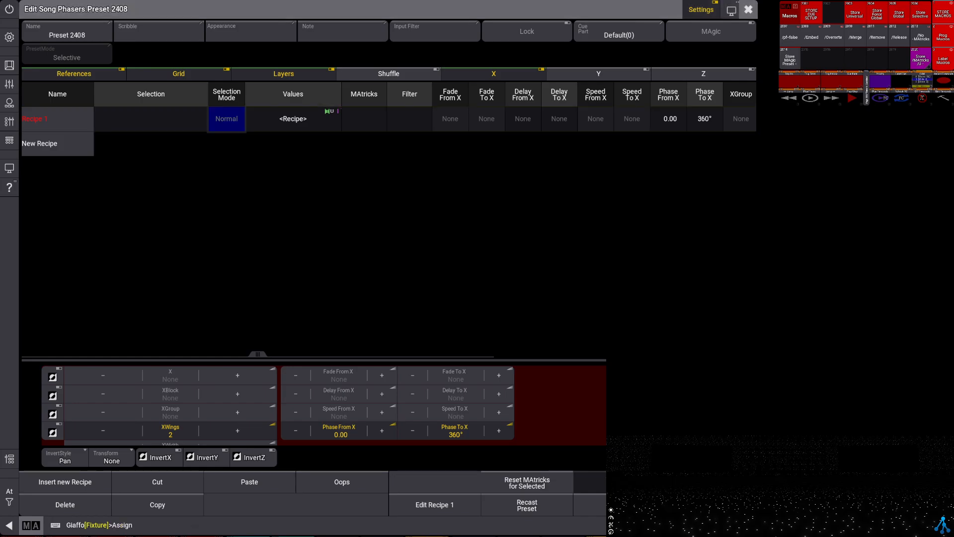
left_click(142, 127)
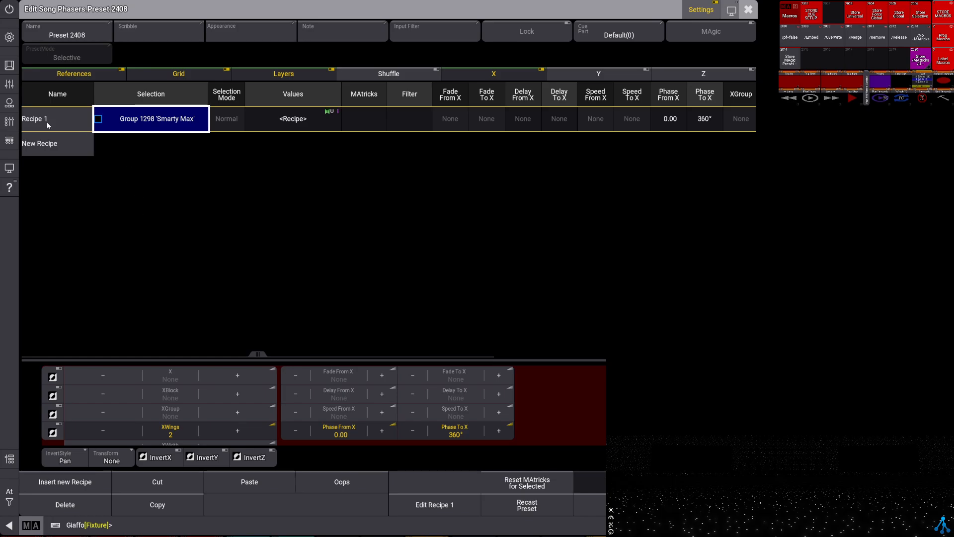
Duplicate Recipe 1 in preset 2408 and assign the Encore group to the copy.
left_click(157, 504)
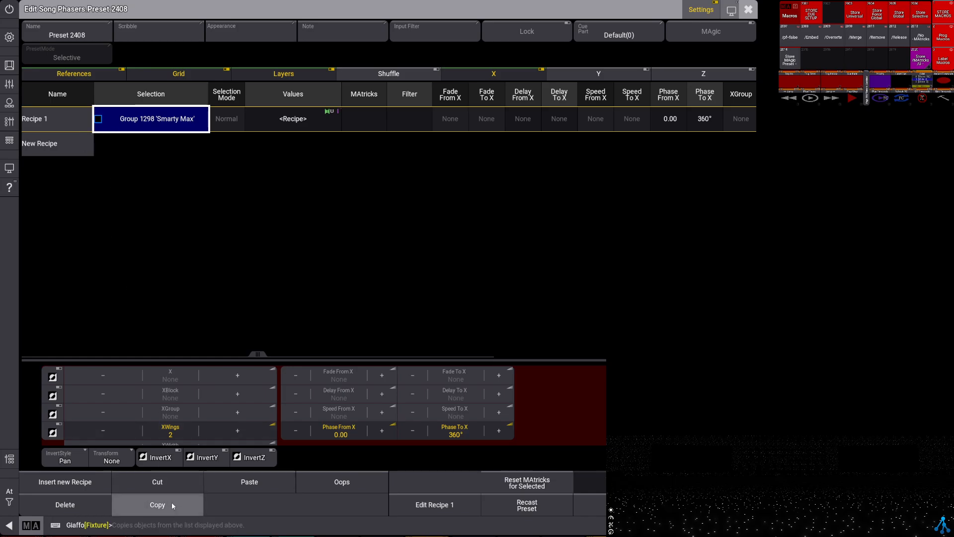
left_click(75, 143)
left_click(250, 481)
key("a")
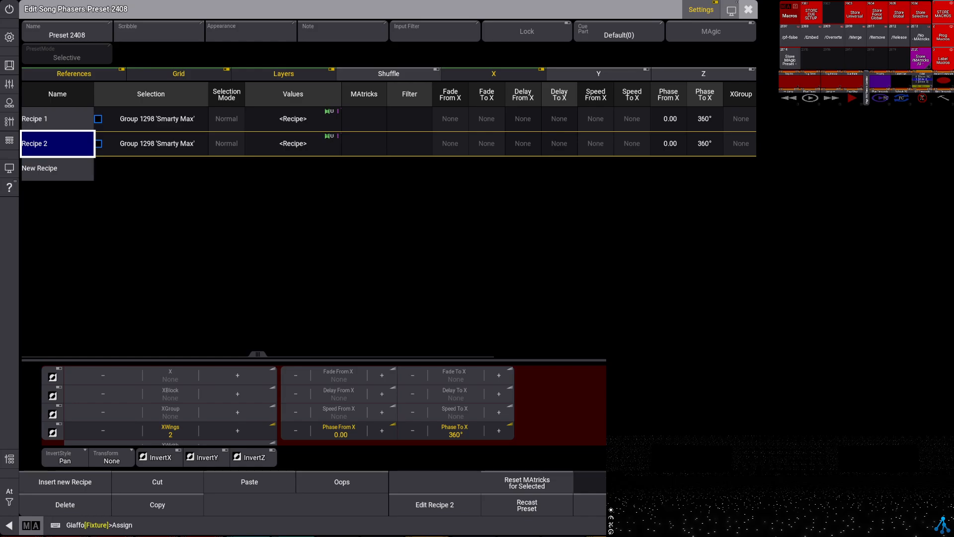
left_click(149, 144)
key("Escape")
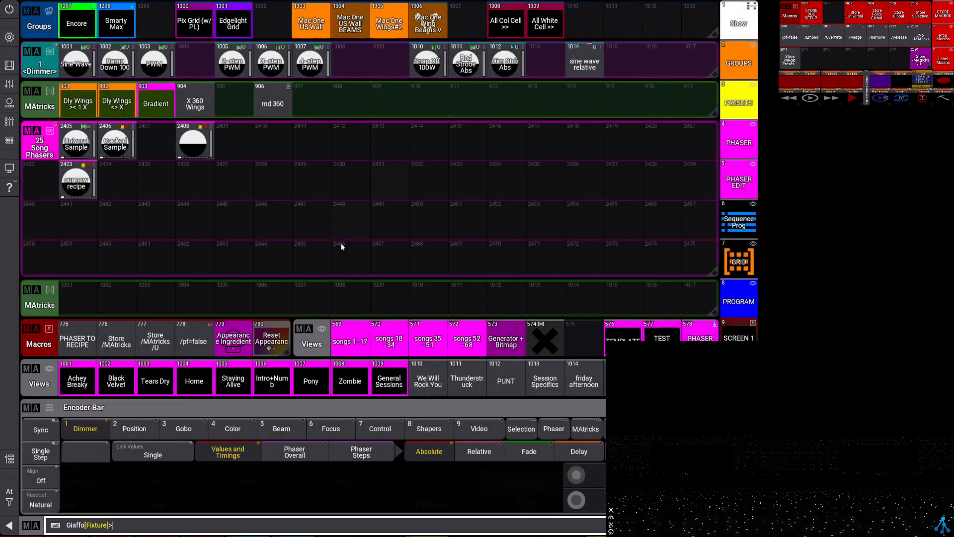
Preview preset 2408 on both groups and clear the programmer.
left_click(273, 180)
left_click(187, 147)
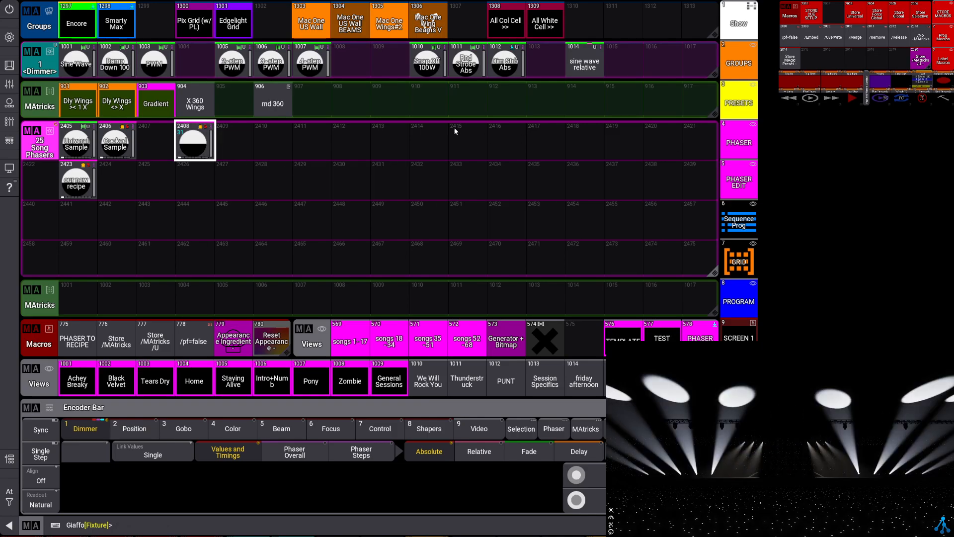
left_click(292, 215)
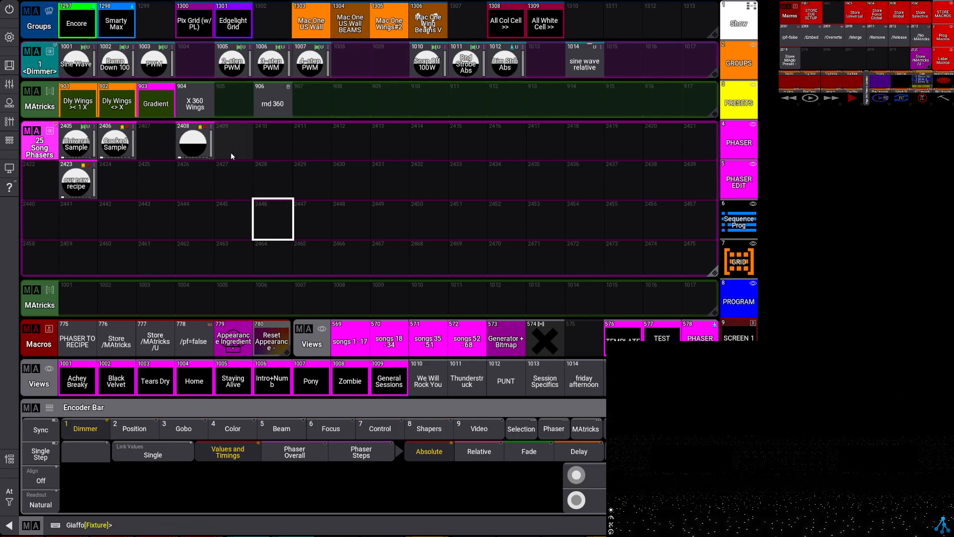
left_click(198, 150)
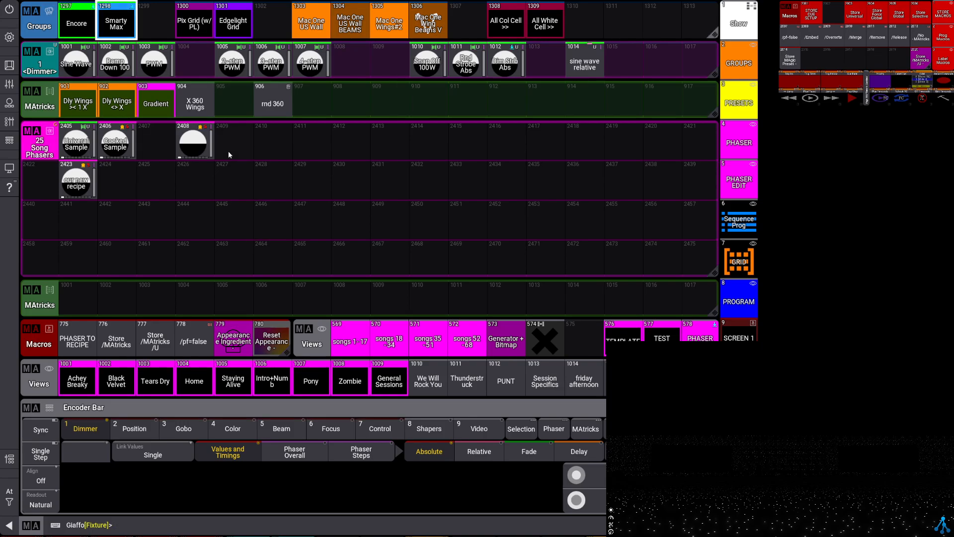
Extract the values of Recipe 1 from preset 2408 and store them as universal preset 2410 including MAtricks.
left_click_drag(194, 150, 164, 141)
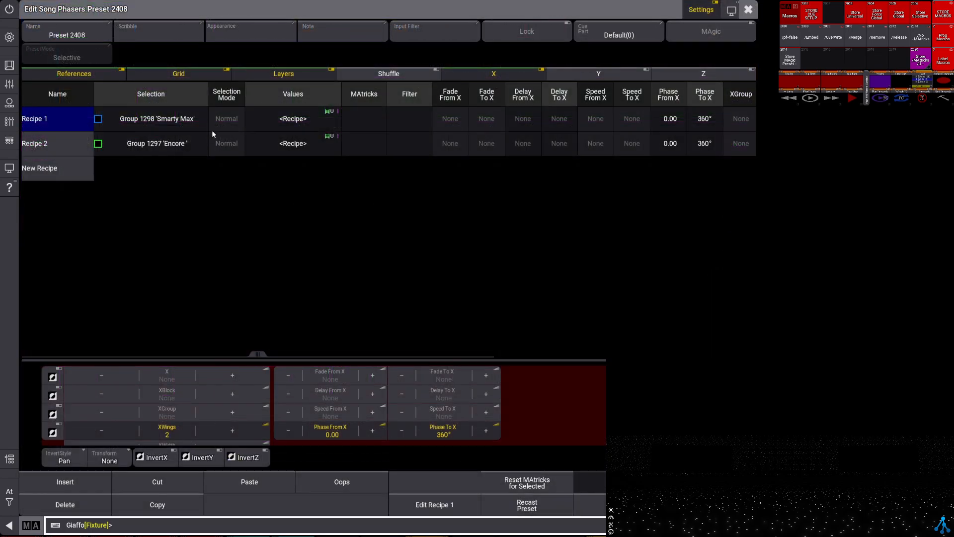
left_click(286, 119)
left_click(448, 507)
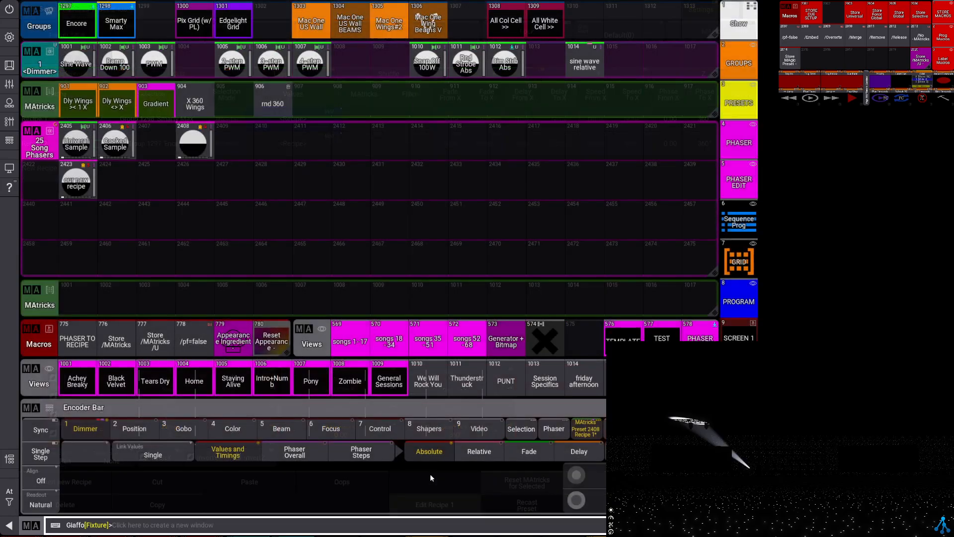
left_click(155, 340)
left_click(273, 140)
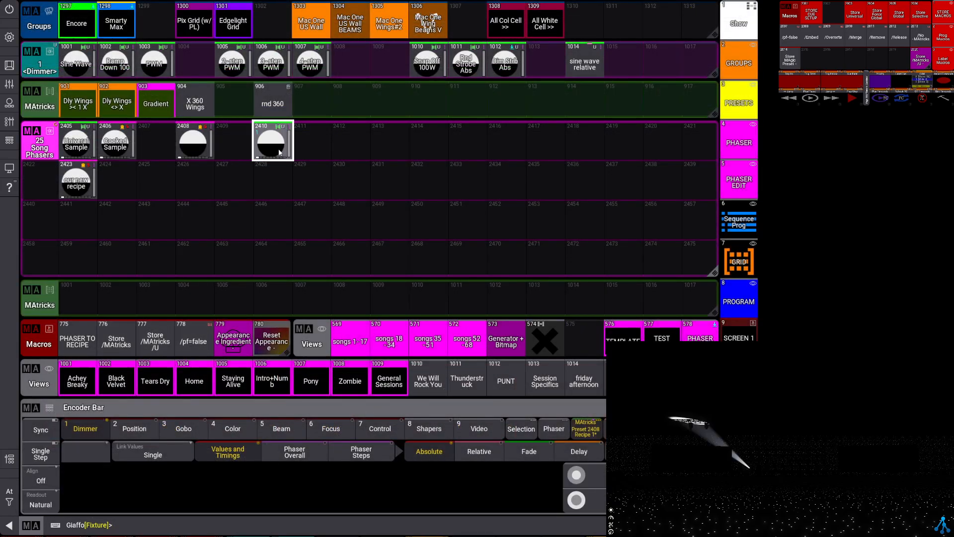
Clear the programmer and apply preset 2410 to the Smarty Max group.
key("BackSpace")
key("BackSpace")
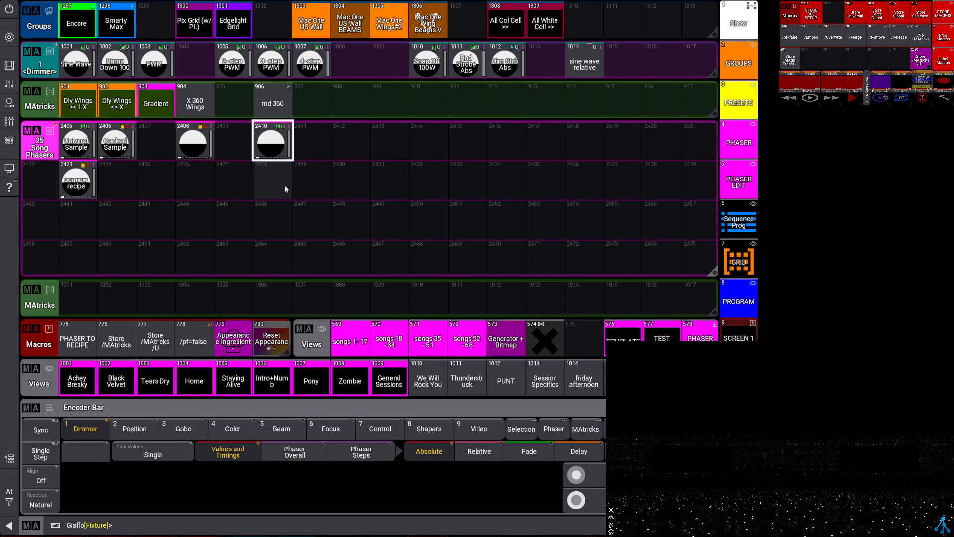
left_click(130, 34)
left_click(272, 141)
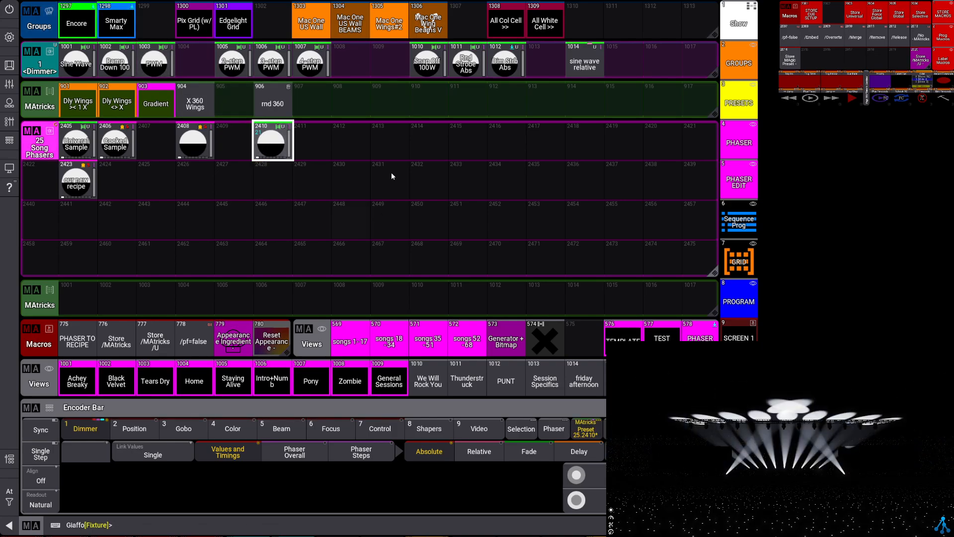
In the phaser editor, adjust the transition and width of step 1 and the transition of step 2 to form a ramp down.
left_click(739, 181)
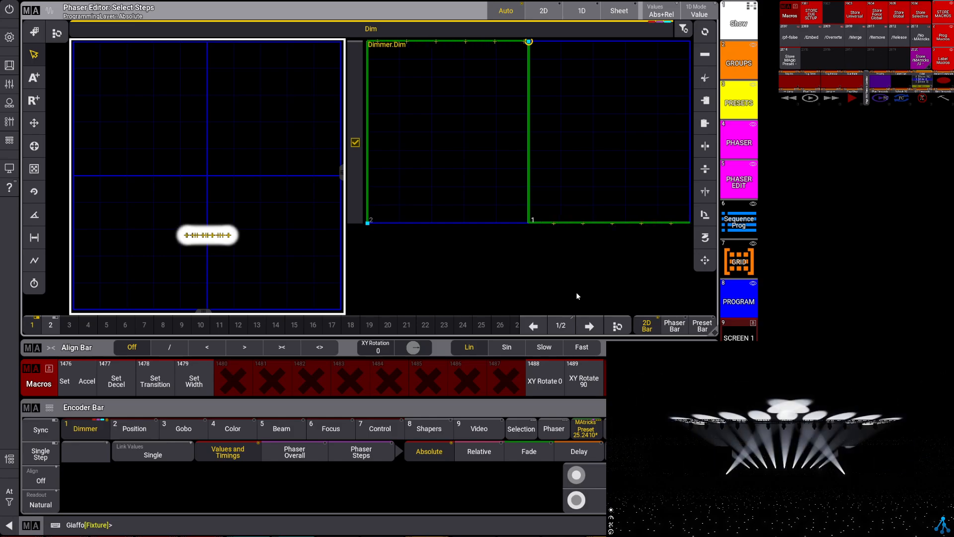
key("t")
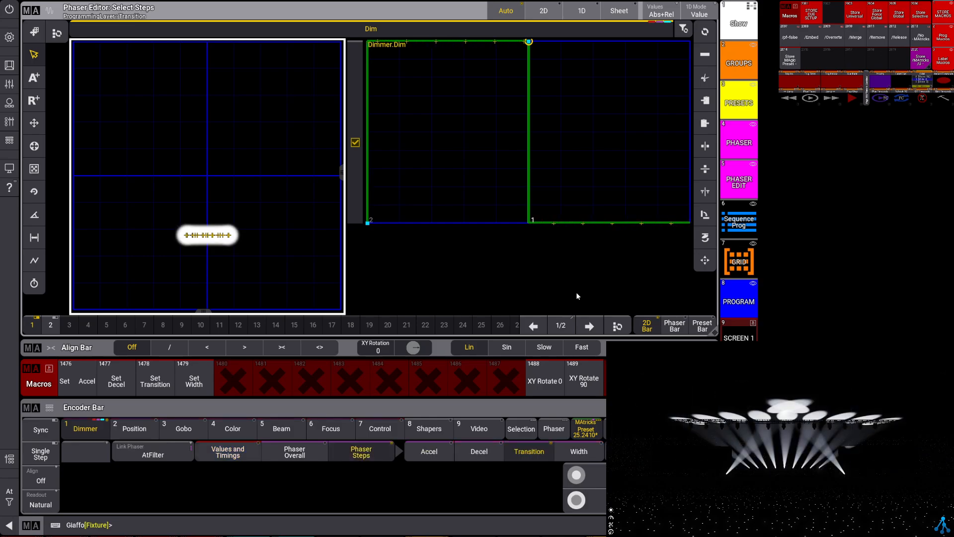
key("w")
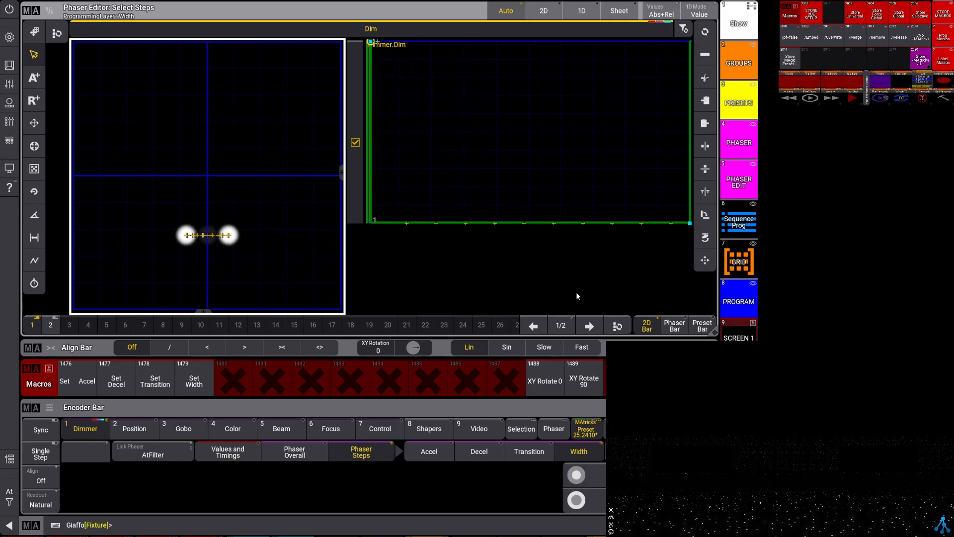
key("Page_Down")
key("t")
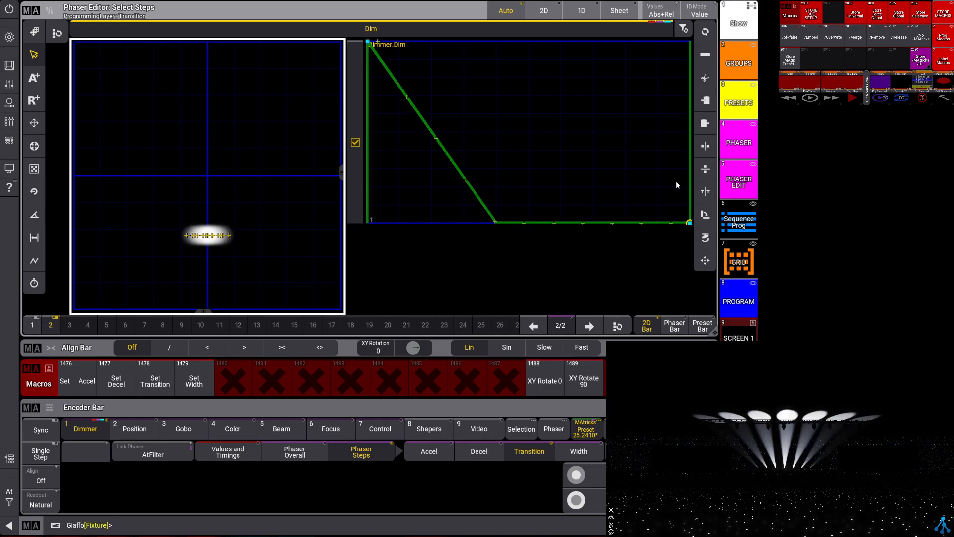
Overwrite preset 2410 with the edited phaser as a universal preset including MAtricks.
left_click(739, 143)
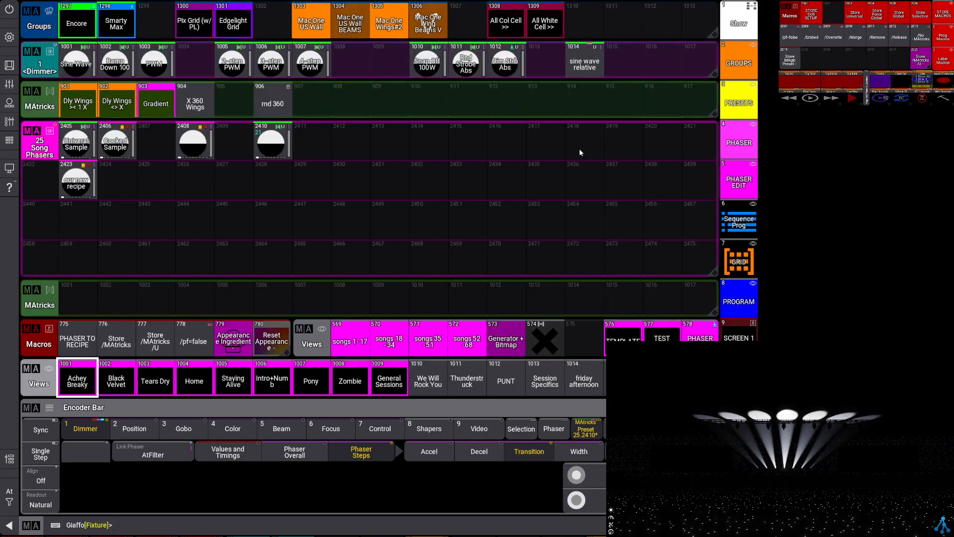
left_click(155, 341)
left_click(271, 143)
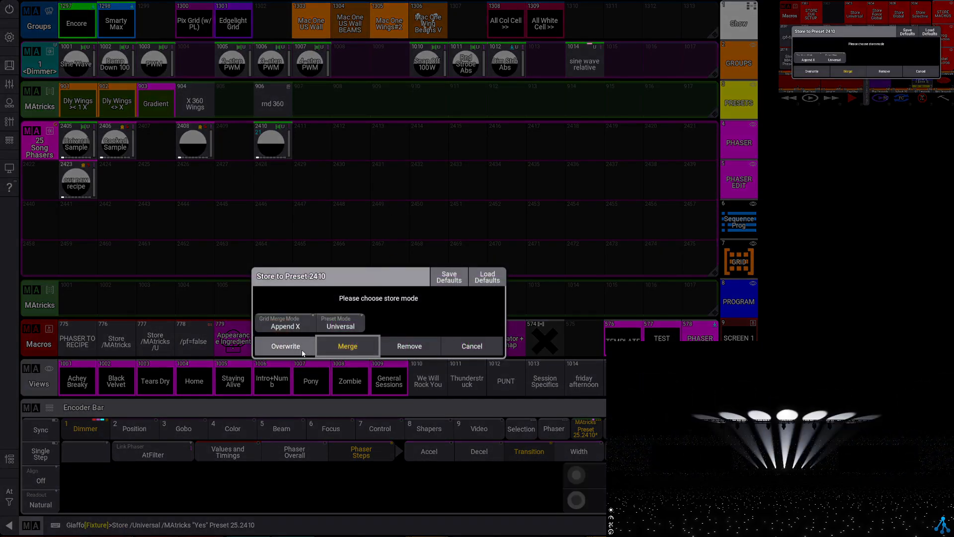
left_click(286, 346)
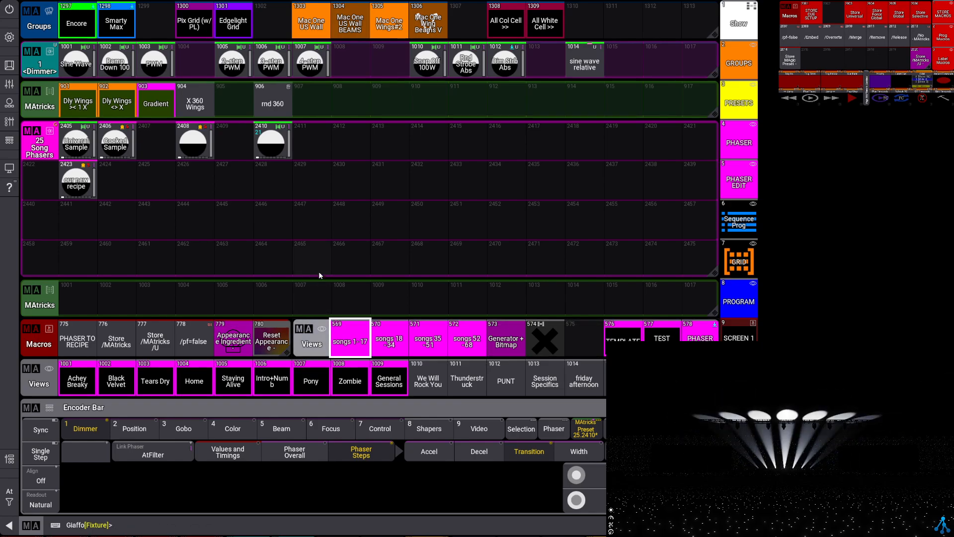
Clear the programmer and preview the re-stored preset 2410 on the Smarty Max group.
key("Escape")
key("Escape")
left_click(128, 21)
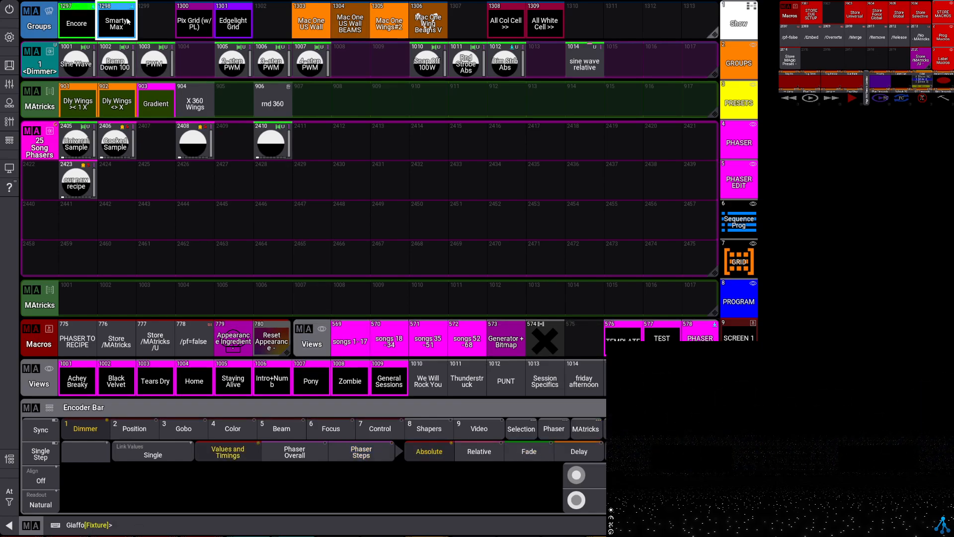
left_click(278, 151)
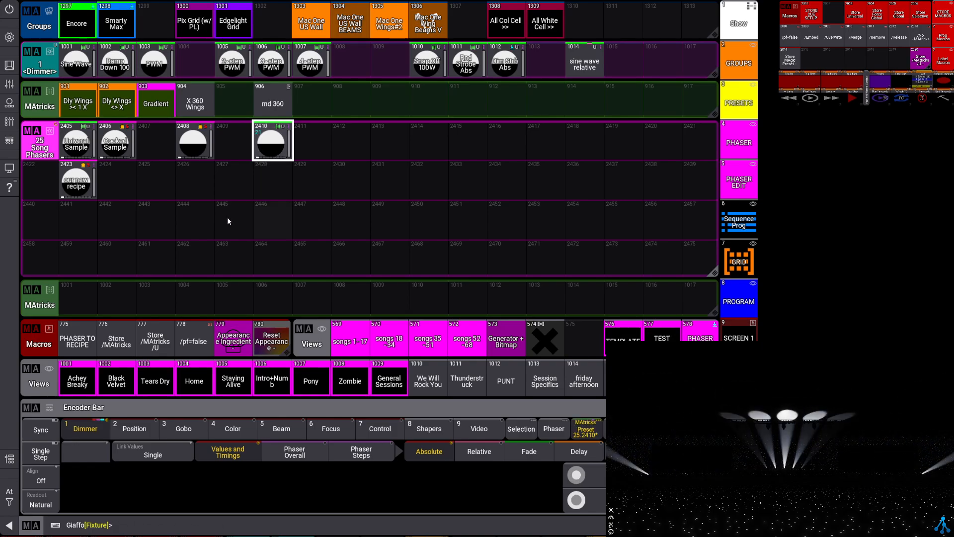
Overwrite the values of Recipe 1 and Recipe 2 in preset 2408 with the current phaser using ForceGlobal and MAtricks, and preview the preset.
left_click(194, 142)
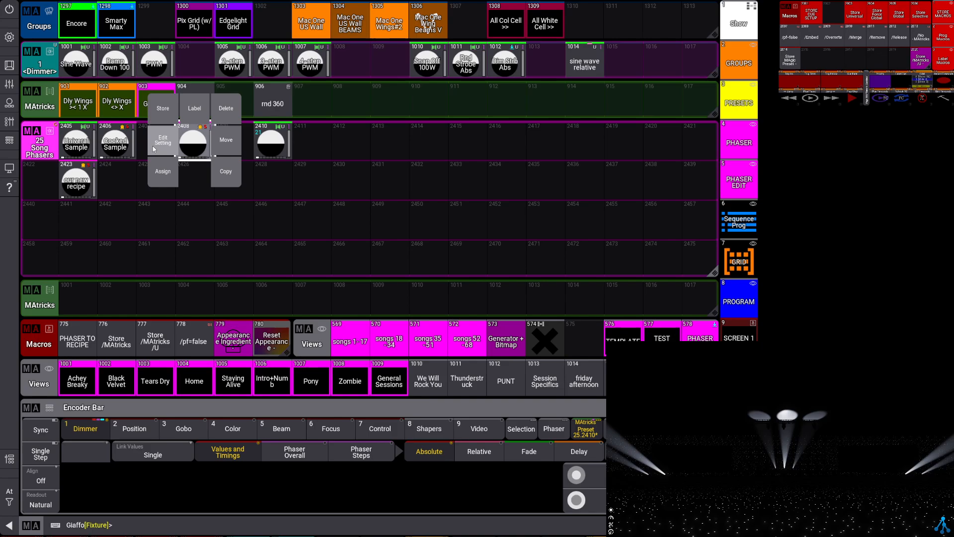
left_click(159, 144)
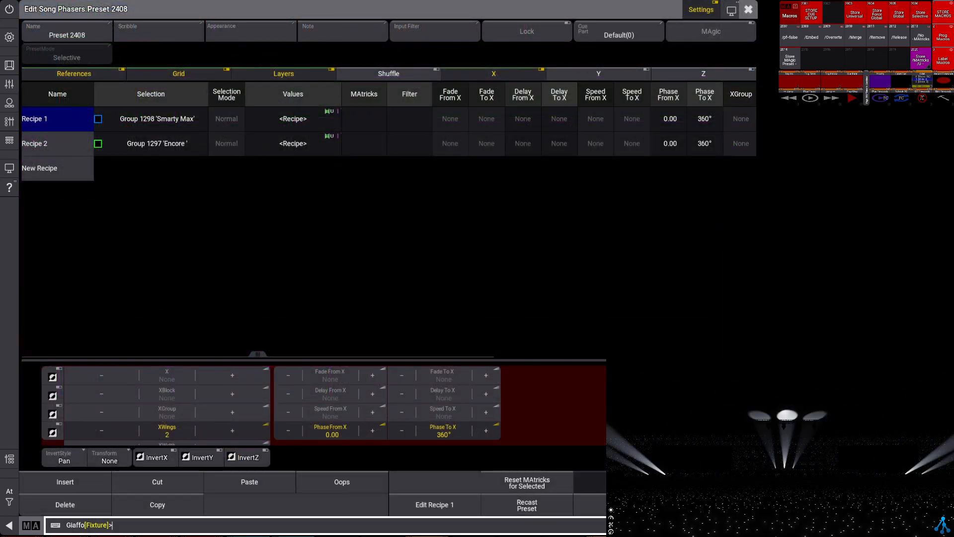
left_click(921, 57)
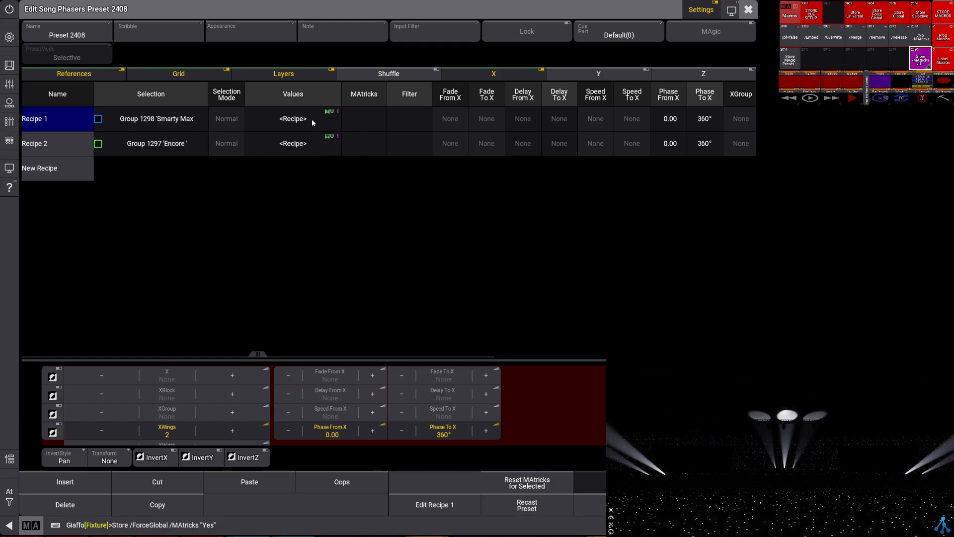
left_click_drag(312, 118, 294, 142)
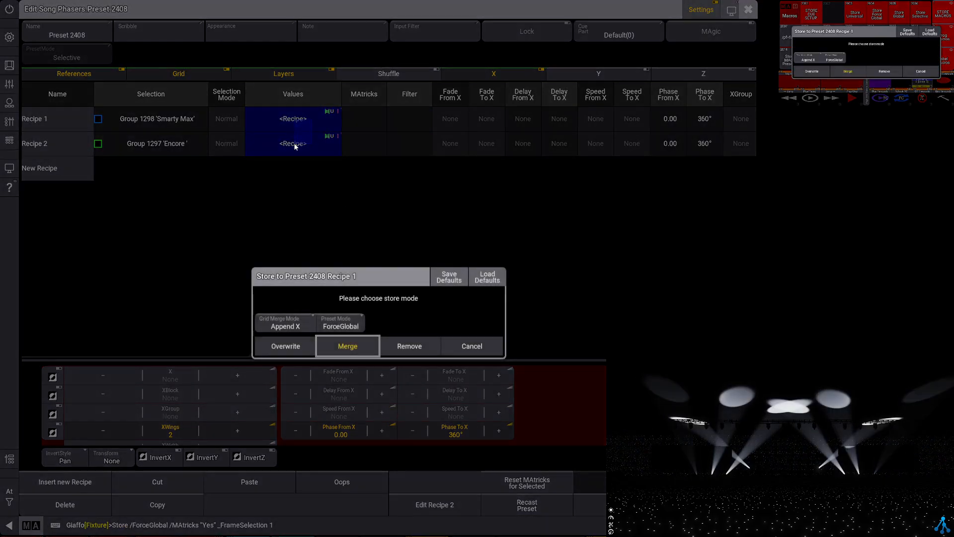
left_click(305, 351)
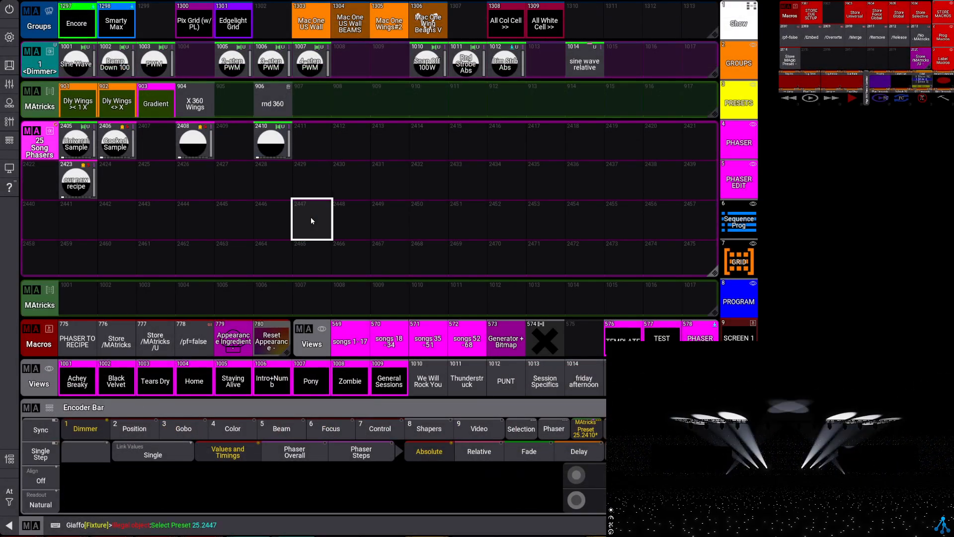
left_click(188, 139)
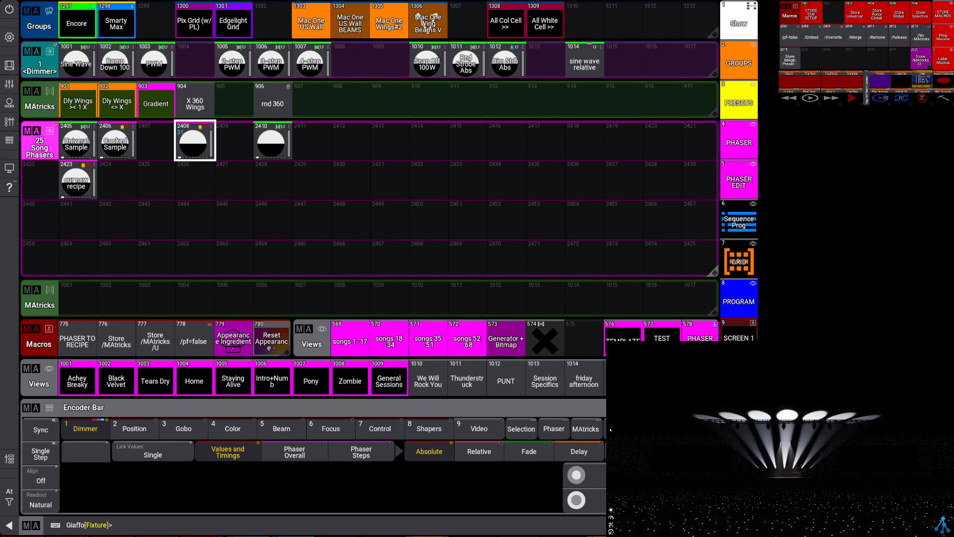
Clear the preview and apply preset 2410 to the Smarty Max group again.
left_click(237, 217)
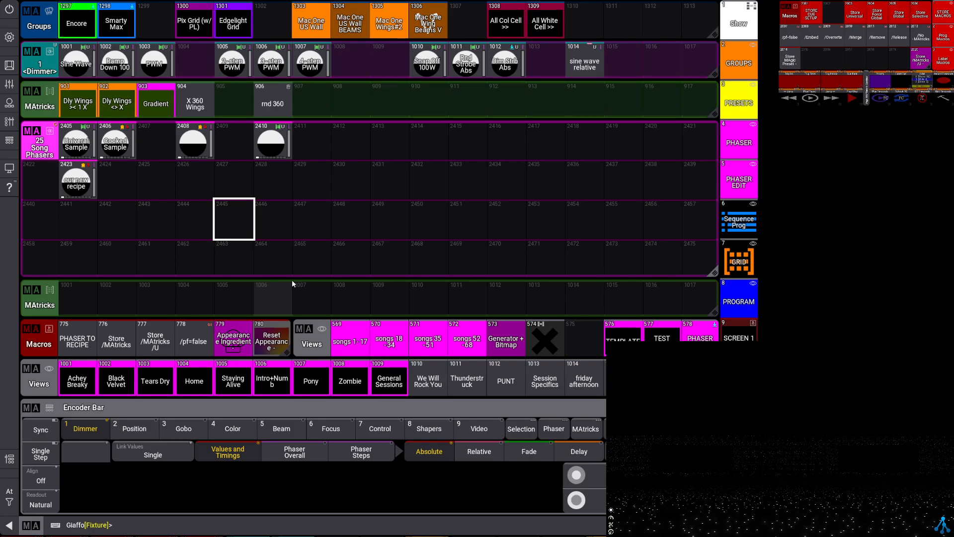
left_click(119, 24)
left_click(271, 142)
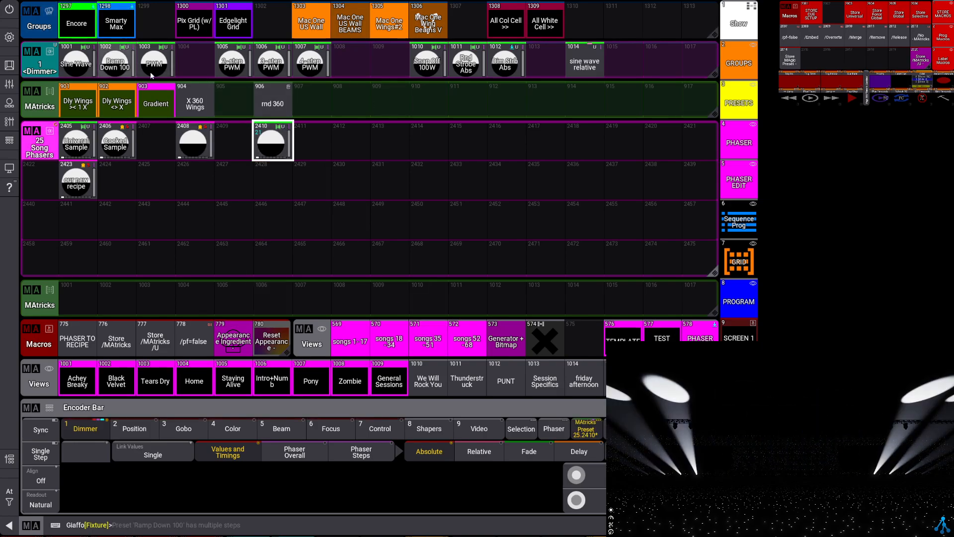
left_click(276, 144)
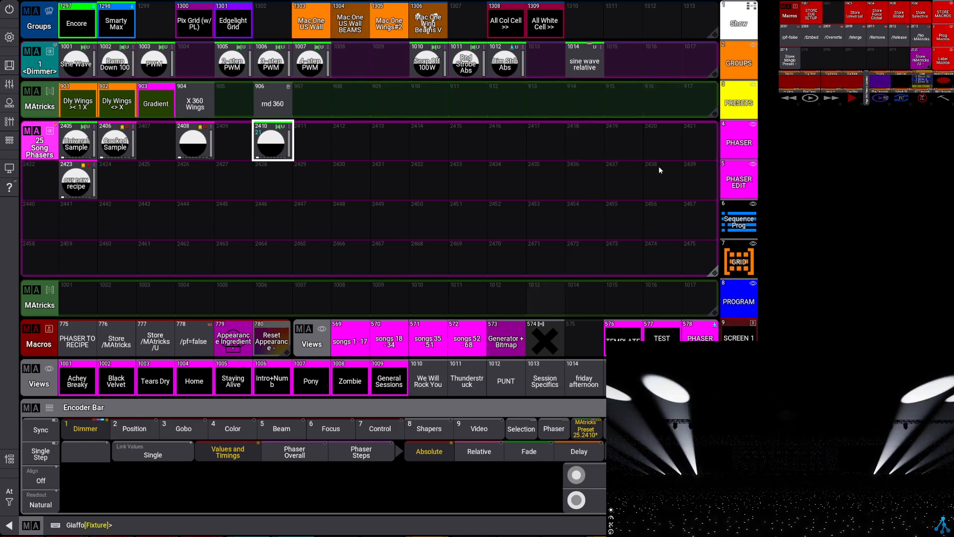
Integrate the dimmer preset Aud Glow into the running phaser and replace it with Aud On.
left_click(730, 106)
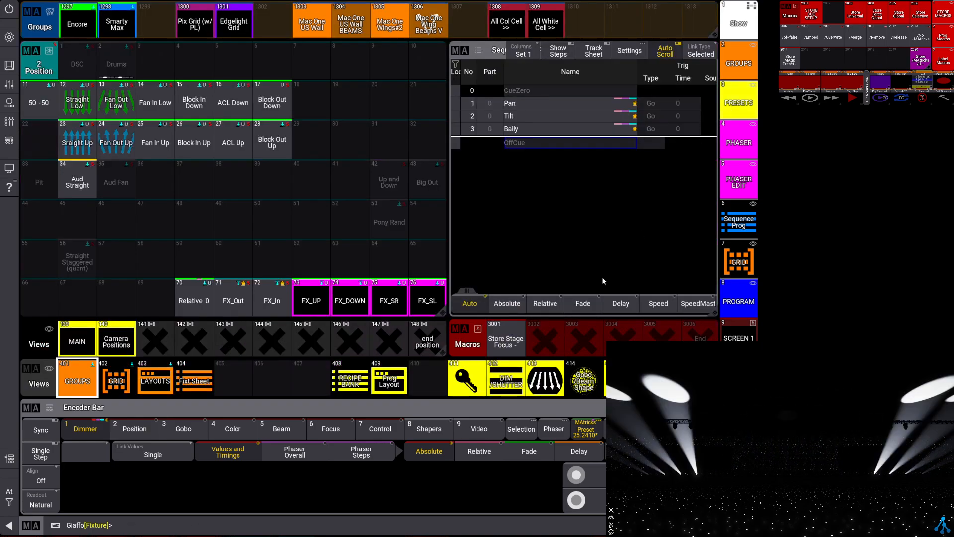
left_click(510, 379)
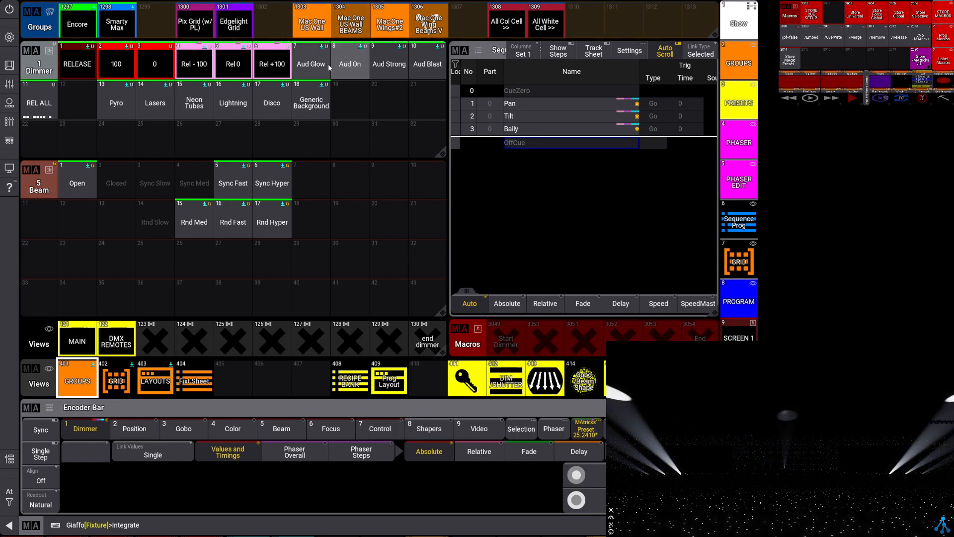
left_click(312, 65)
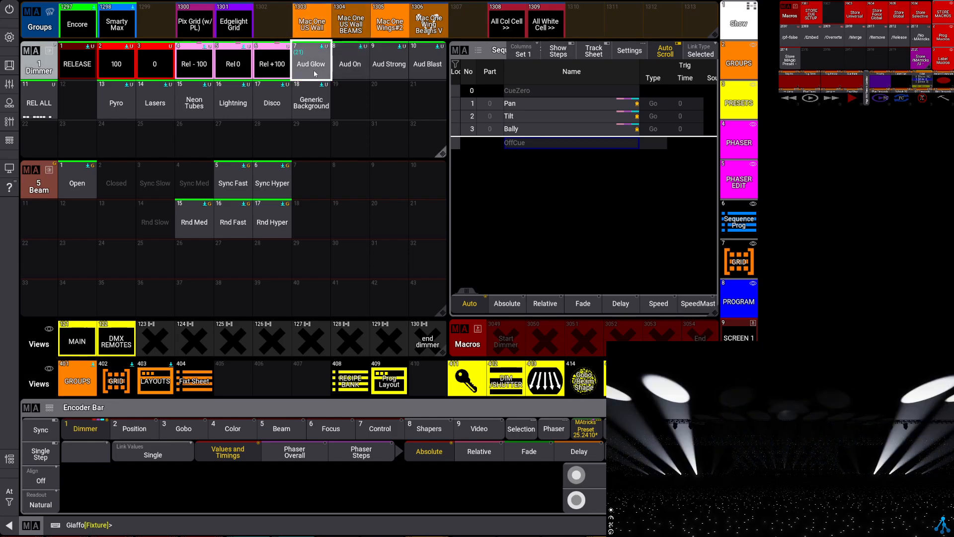
left_click(359, 64)
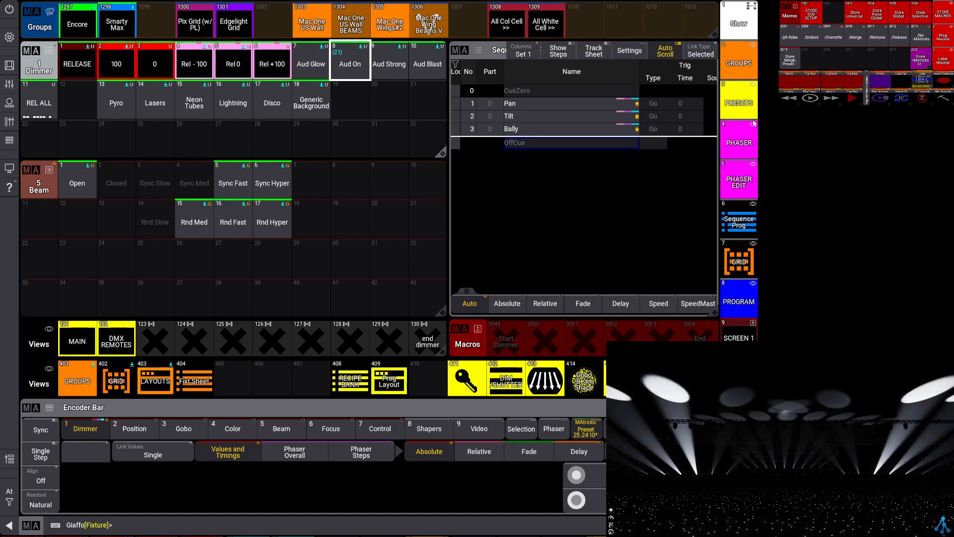
Store the phaser with the integrated Aud On dimmer as universal preset 2411 including MAtricks.
left_click(738, 141)
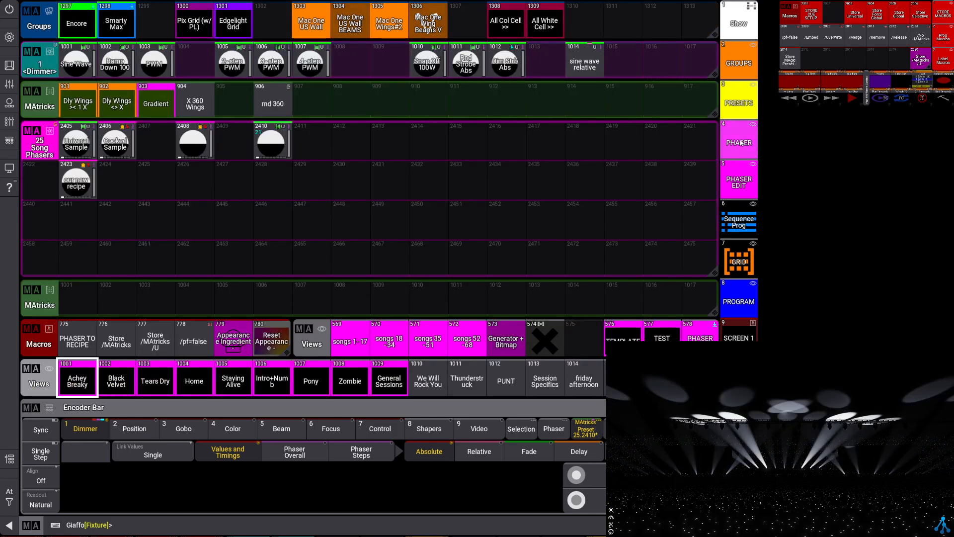
left_click(164, 341)
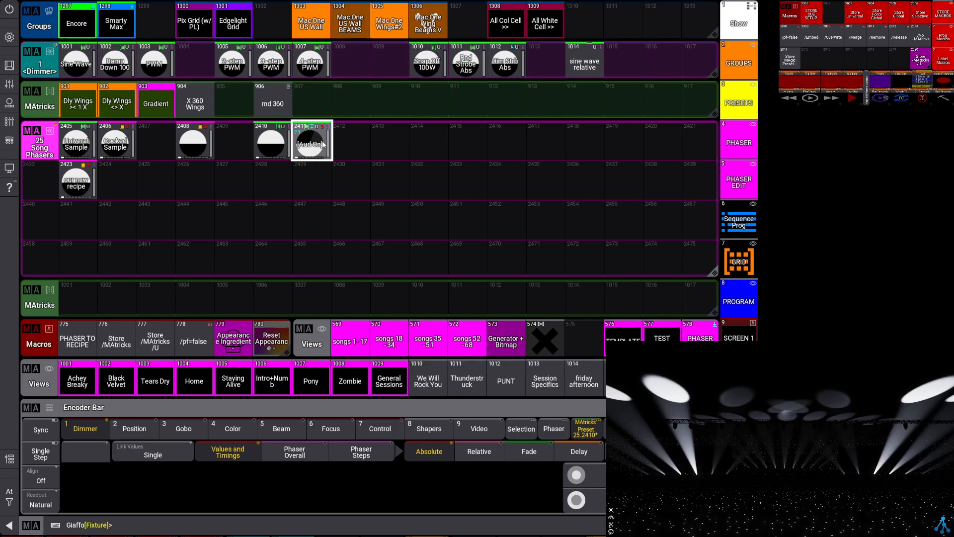
left_click(318, 134)
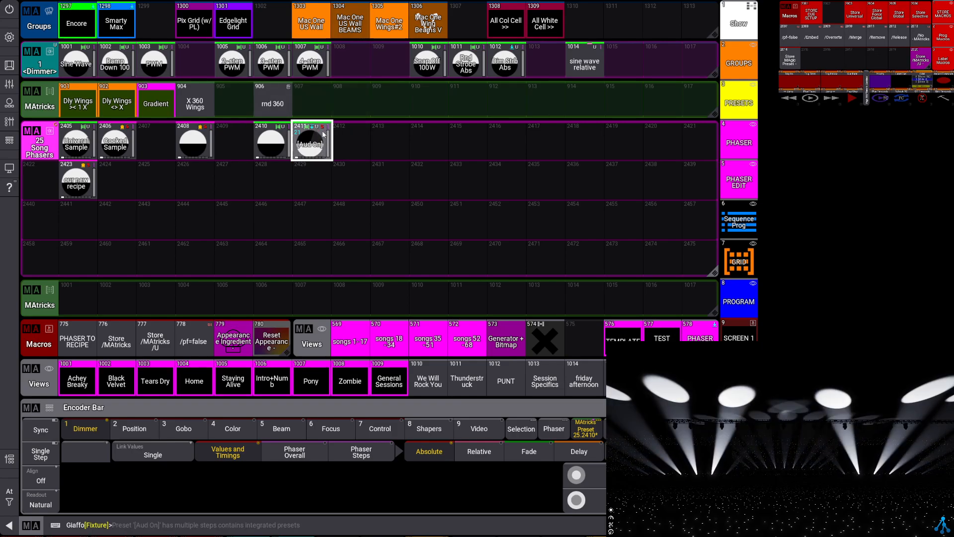
Check the source dimmer presets and call preset 2411 into the programmer.
left_click(503, 378)
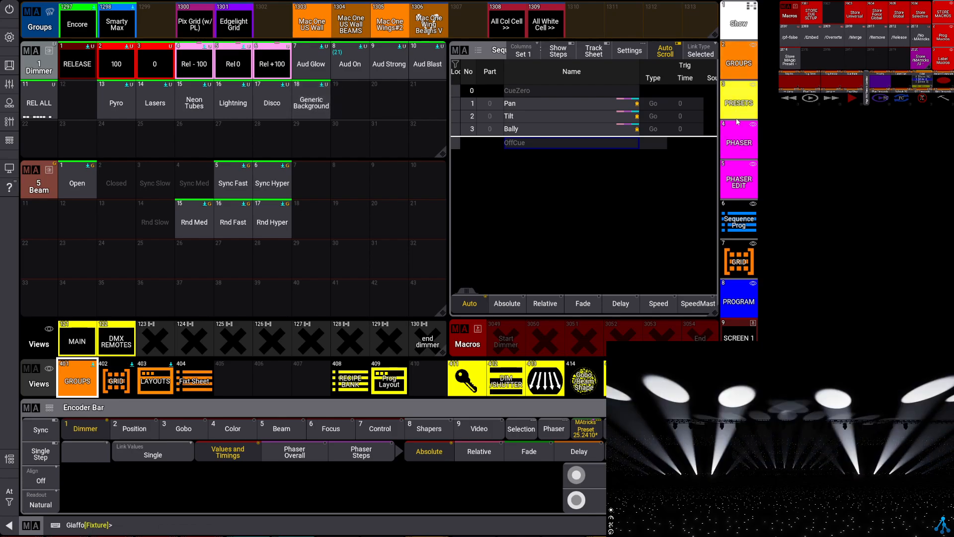
left_click(738, 123)
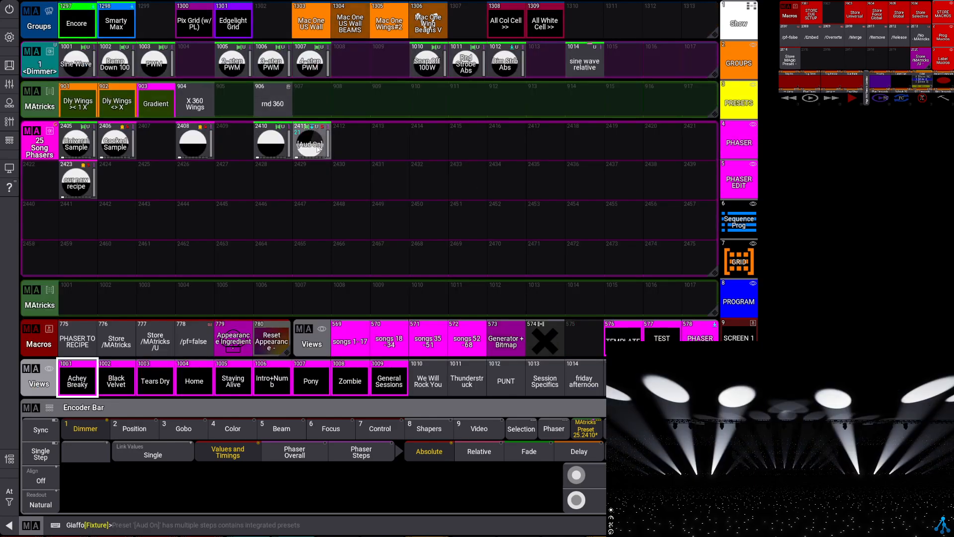
left_click(318, 149)
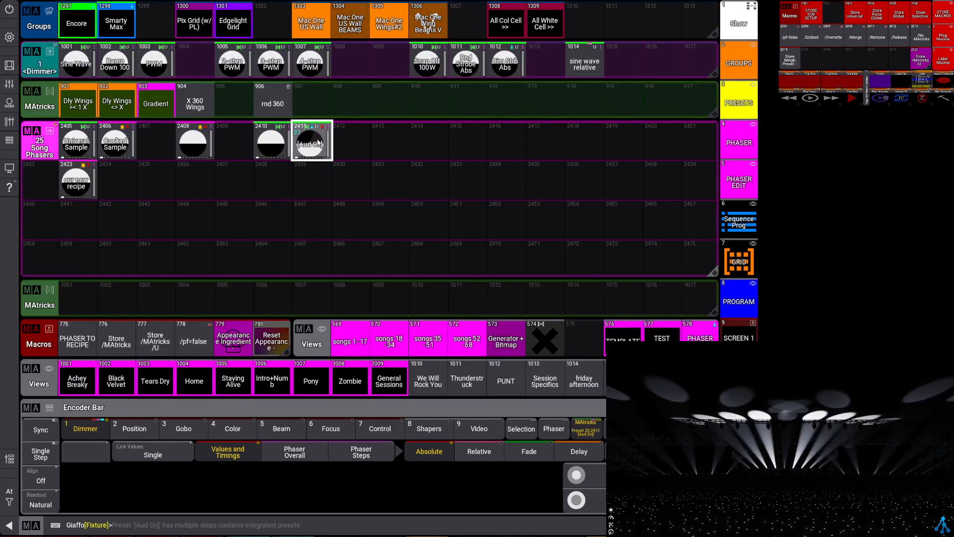
Store the called phaser as universal preset 2412 including MAtricks and delete that copy.
left_click(164, 347)
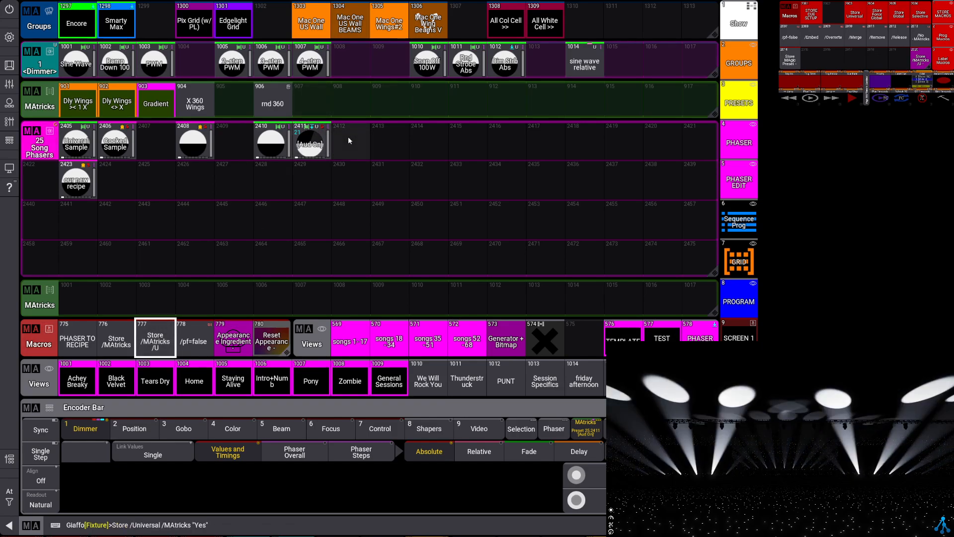
left_click(347, 142)
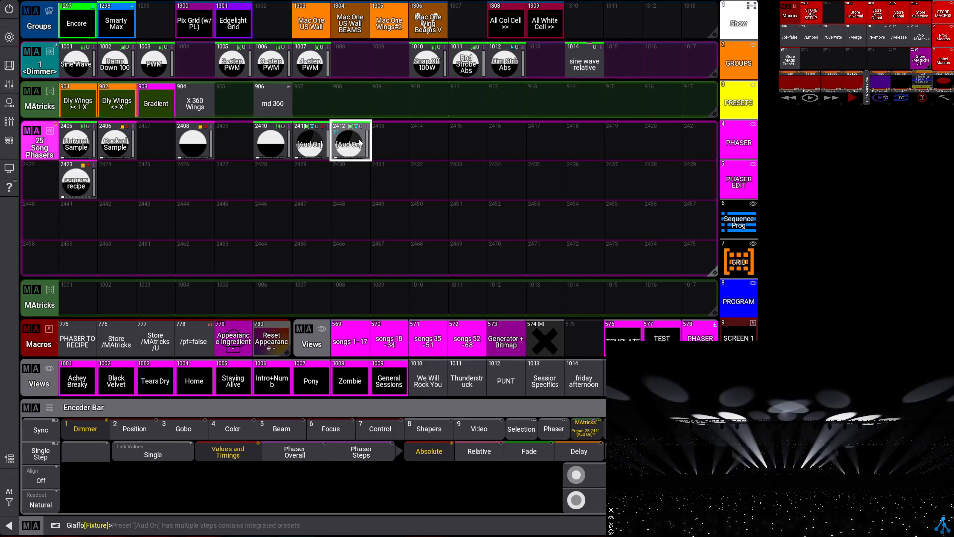
key("Return")
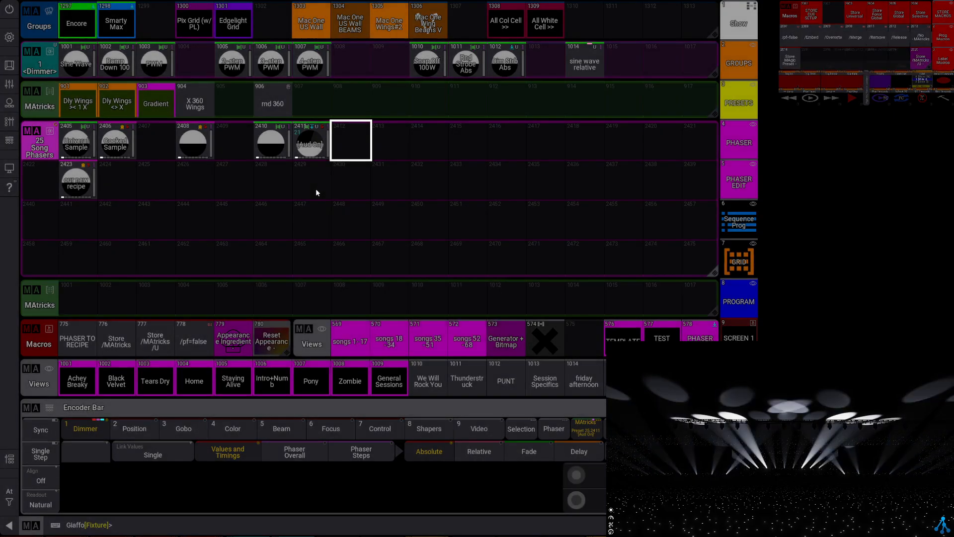
Overwrite preset 2411 with the programmer content as a universal preset including MAtricks.
left_click(157, 342)
left_click(304, 155)
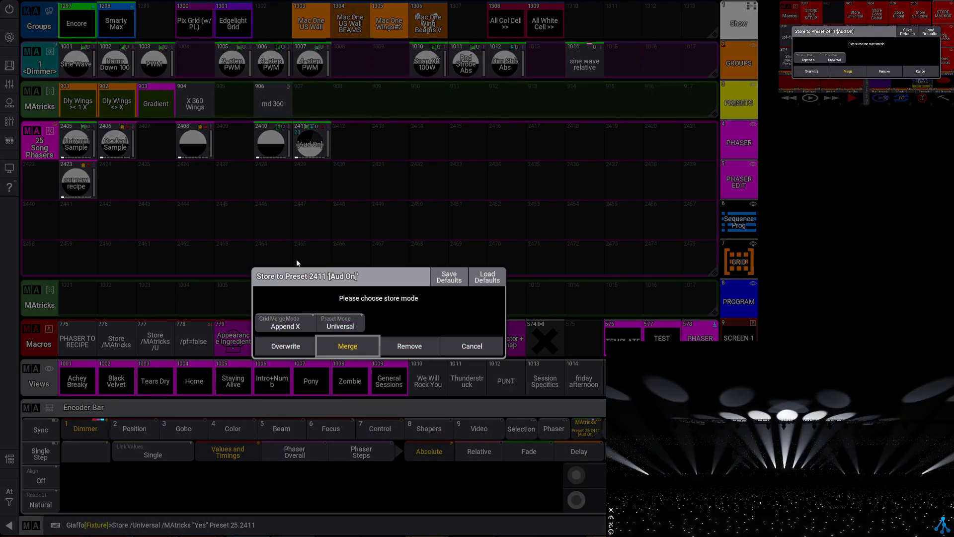
left_click(284, 346)
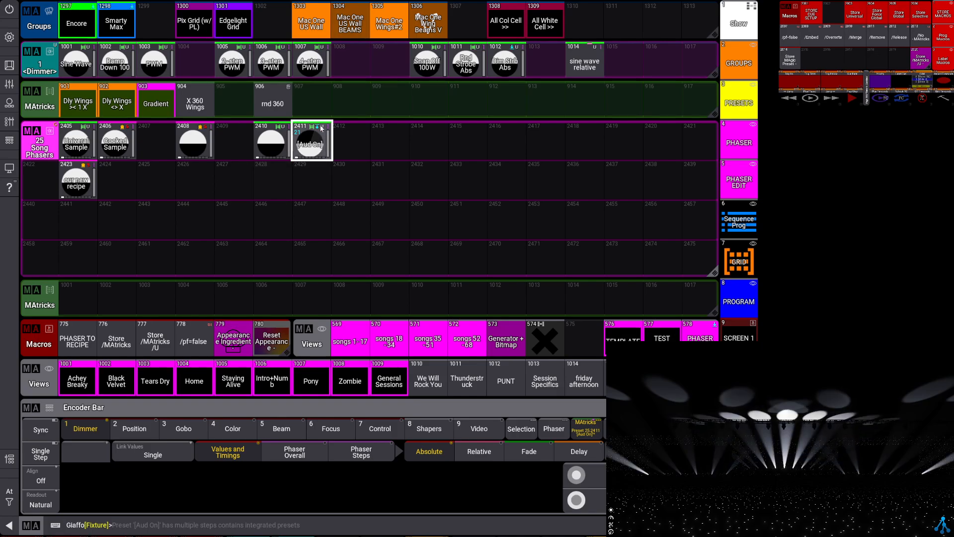